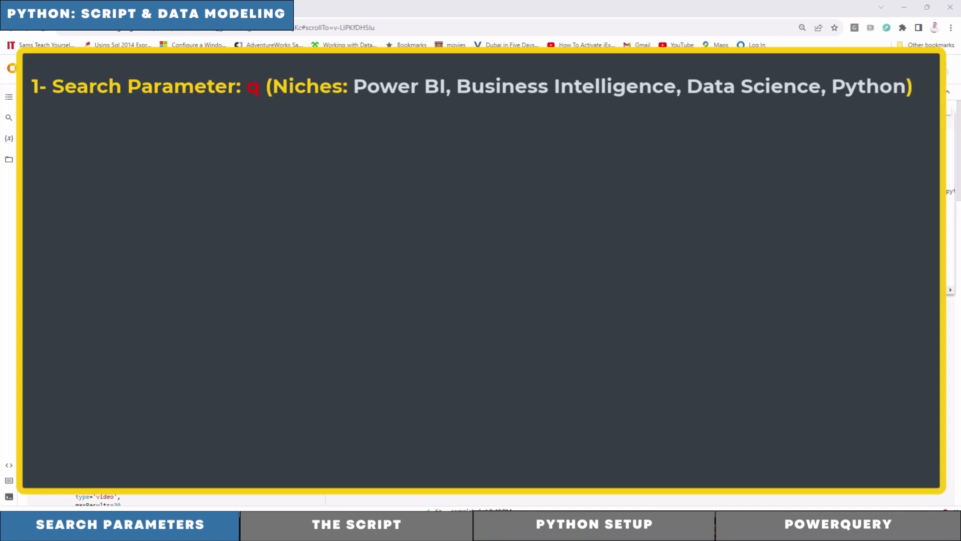
- Examine the YouTube API script in Youtube.ipynb, from the API client and search parameters through to the DataFrame creation
{"action": "scroll", "coordinate": [481, 300], "scroll_direction": "down", "scroll_amount": 1}
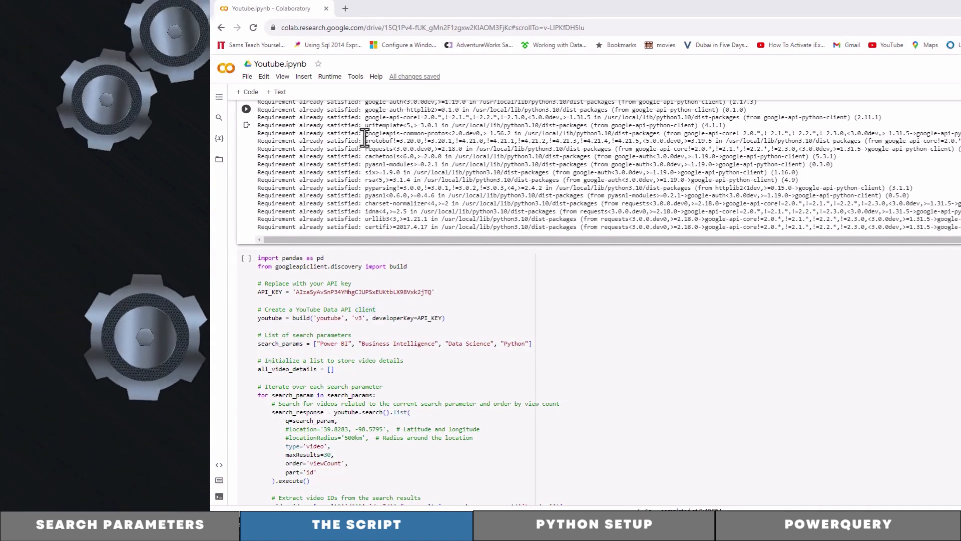
{"action": "scroll", "coordinate": [351, 131], "scroll_direction": "down", "scroll_amount": 2}
{"action": "scroll", "coordinate": [268, 126], "scroll_direction": "down", "scroll_amount": 1}
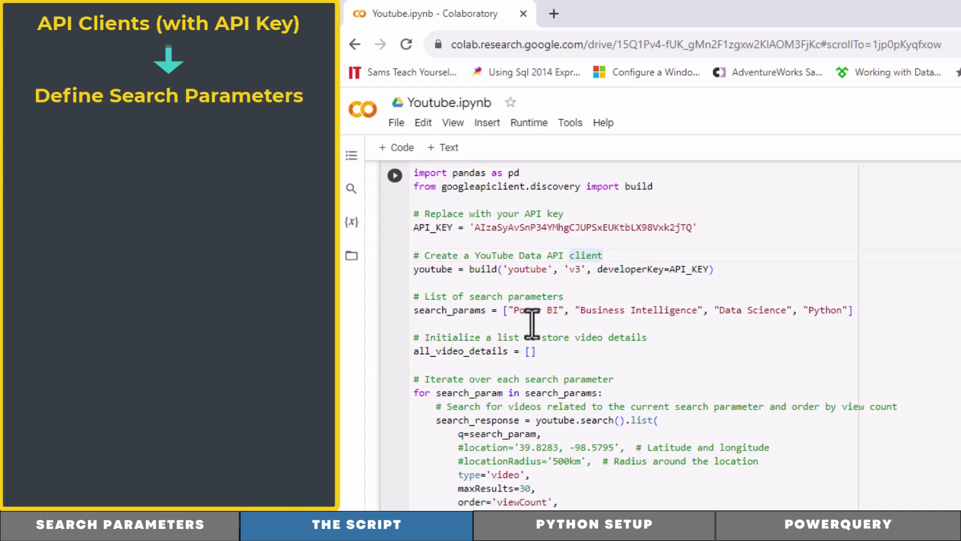
{"action": "left_click_drag", "start_coordinate": [506, 310], "coordinate": [844, 310]}
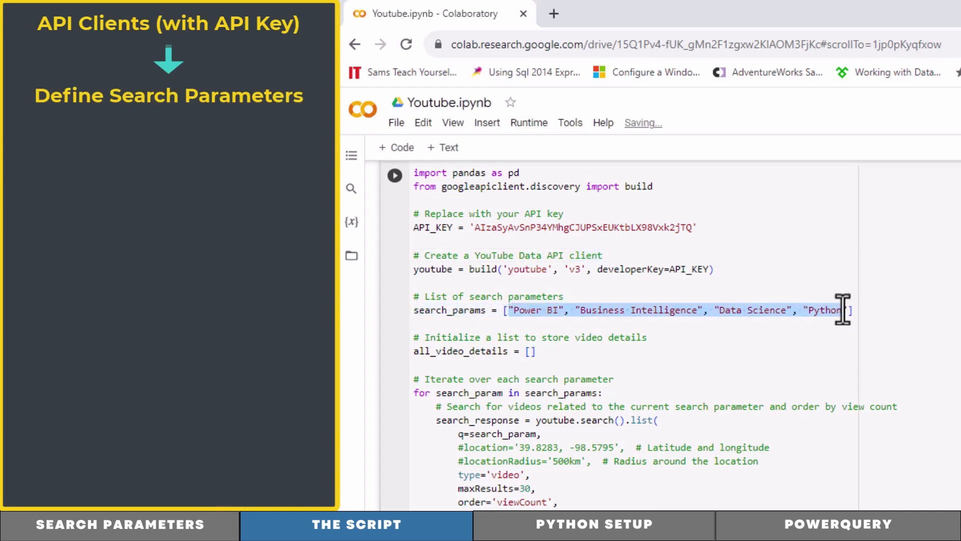
{"action": "scroll", "coordinate": [552, 350], "scroll_direction": "down", "scroll_amount": 1}
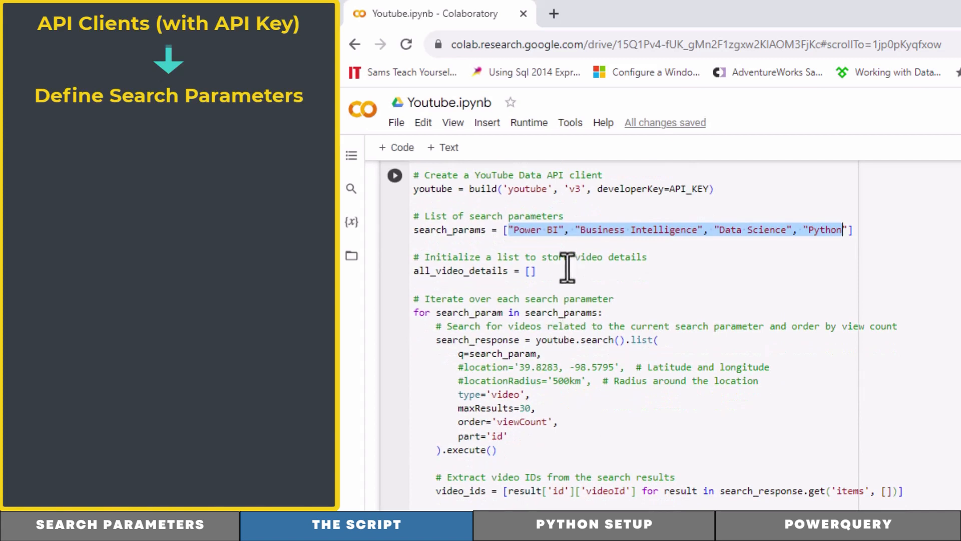
{"action": "left_click", "coordinate": [612, 287]}
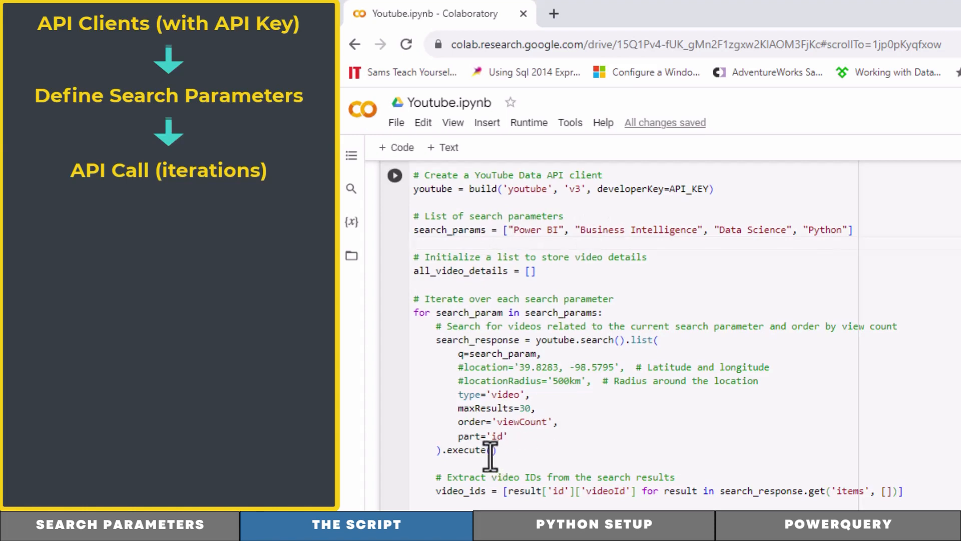
{"action": "scroll", "coordinate": [526, 439], "scroll_direction": "down", "scroll_amount": 3}
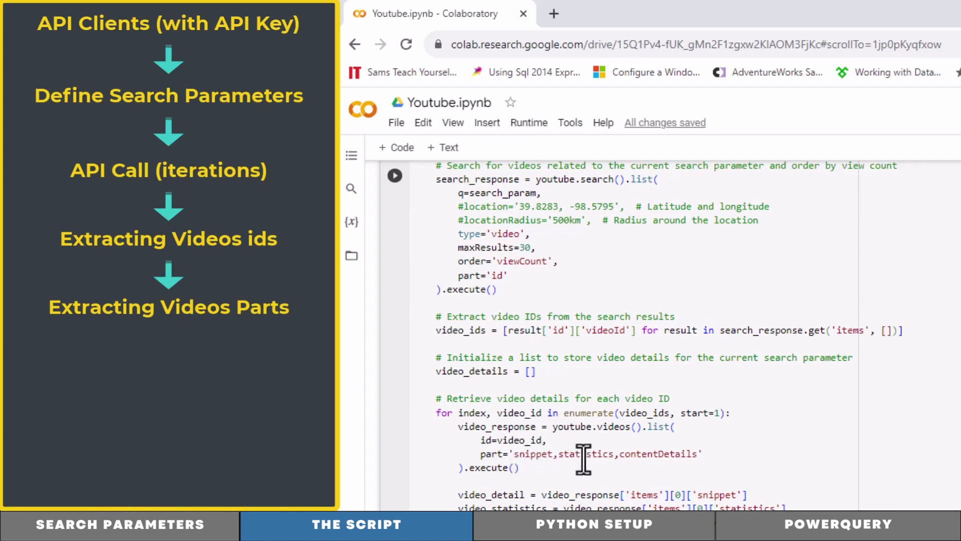
{"action": "scroll", "coordinate": [701, 453], "scroll_direction": "down", "scroll_amount": 2}
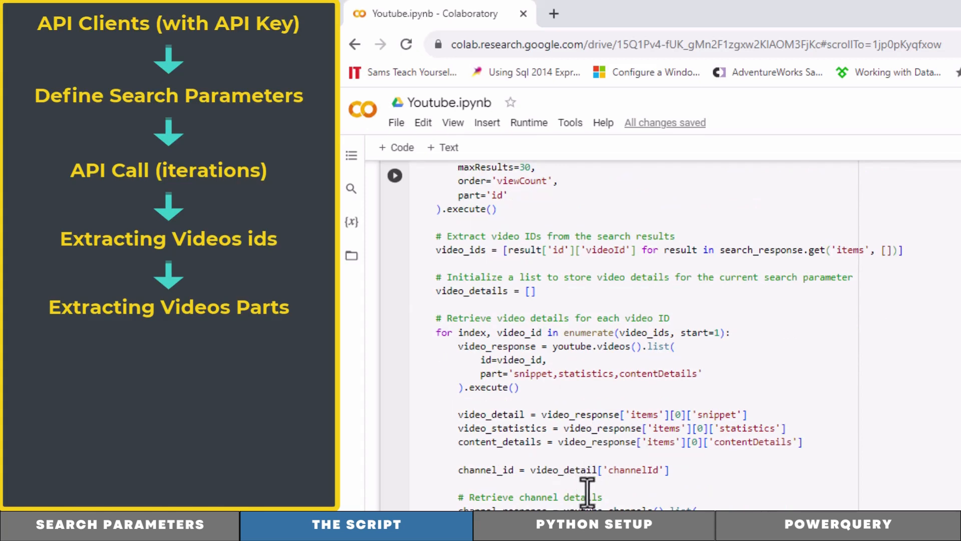
{"action": "scroll", "coordinate": [589, 493], "scroll_direction": "down", "scroll_amount": 2}
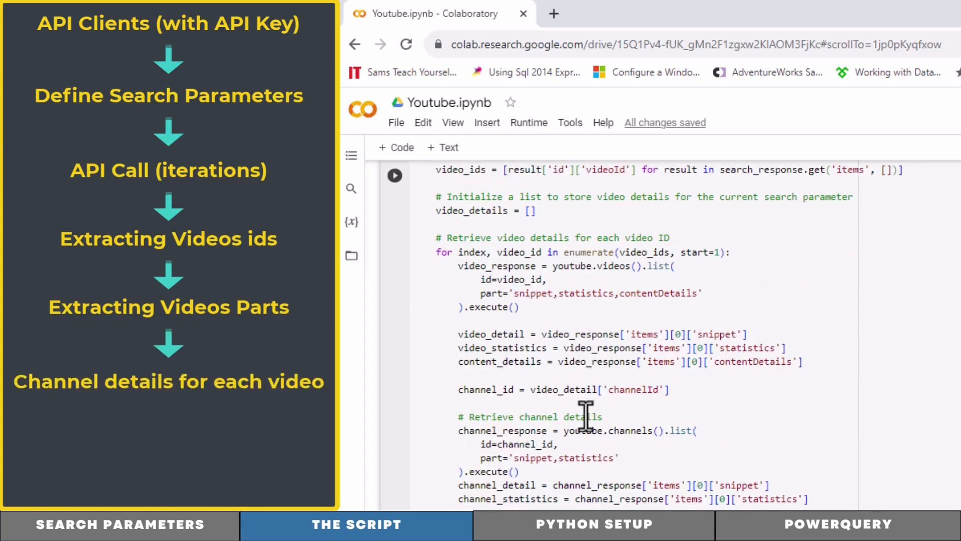
{"action": "scroll", "coordinate": [612, 420], "scroll_direction": "down", "scroll_amount": 3}
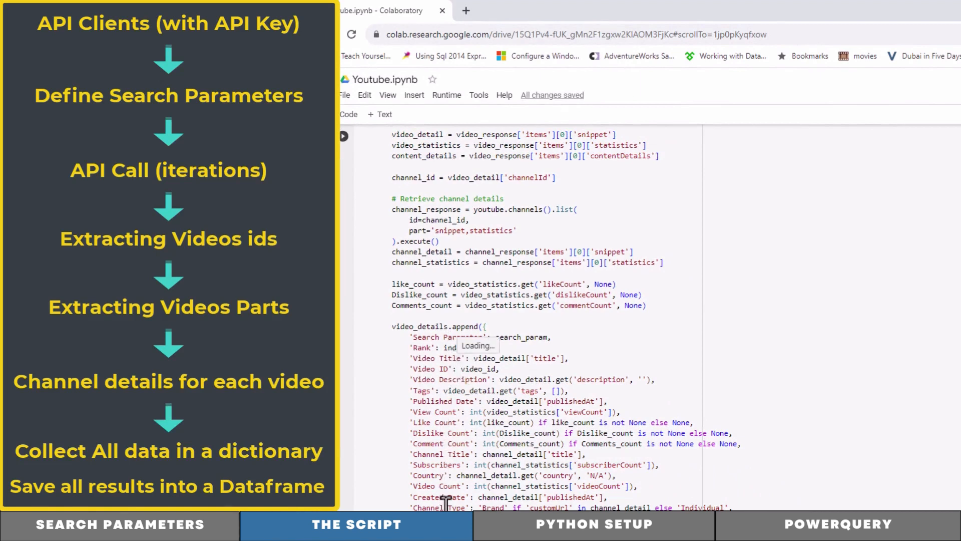
{"action": "scroll", "coordinate": [457, 479], "scroll_direction": "down", "scroll_amount": 3}
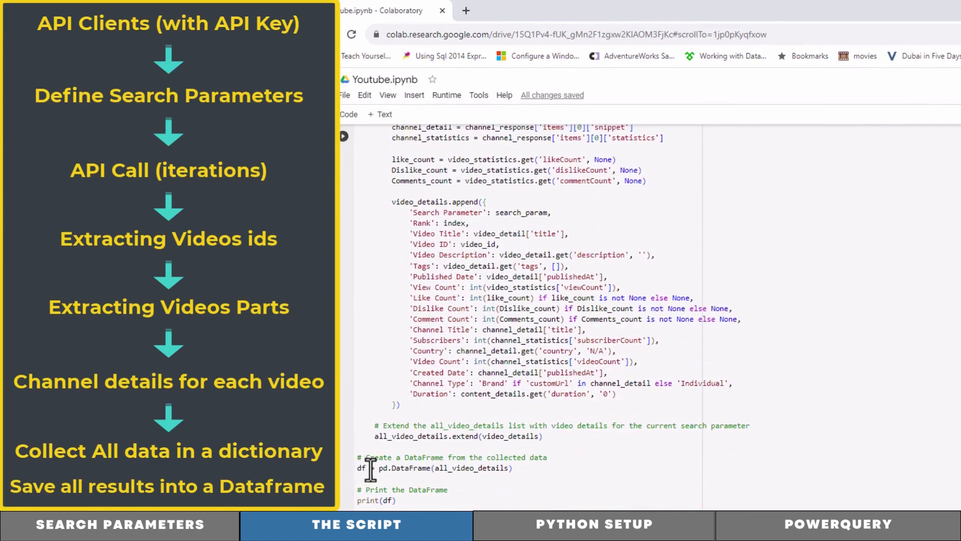
{"action": "scroll", "coordinate": [477, 468], "scroll_direction": "down", "scroll_amount": 3}
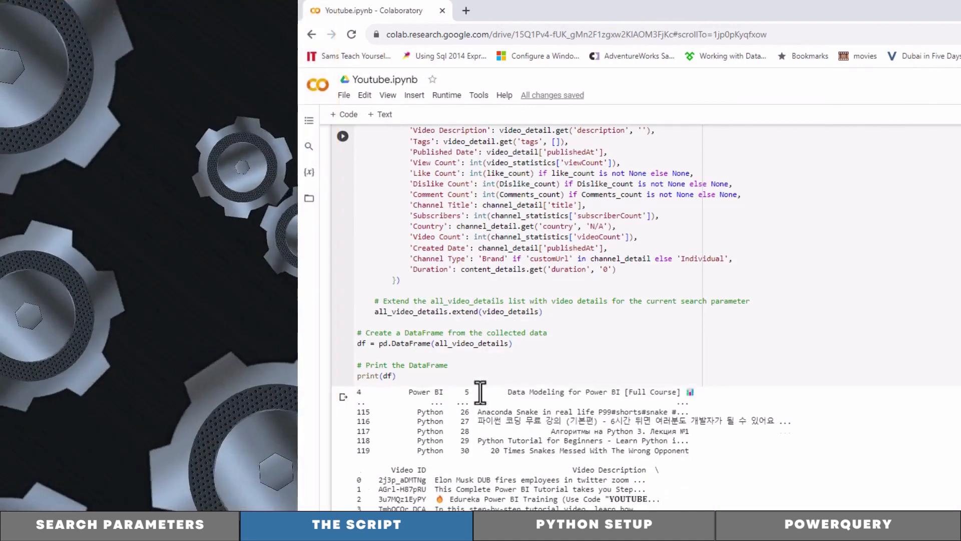
- Run the YouTube API script cell and review the columns of the printed DataFrame
{"action": "left_click", "coordinate": [343, 137]}
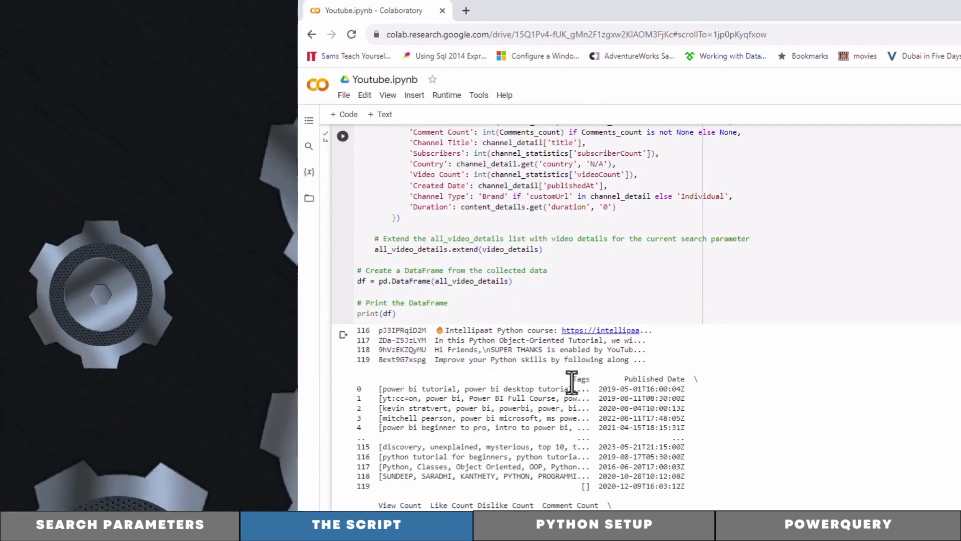
{"action": "scroll", "coordinate": [571, 383], "scroll_direction": "down", "scroll_amount": 3}
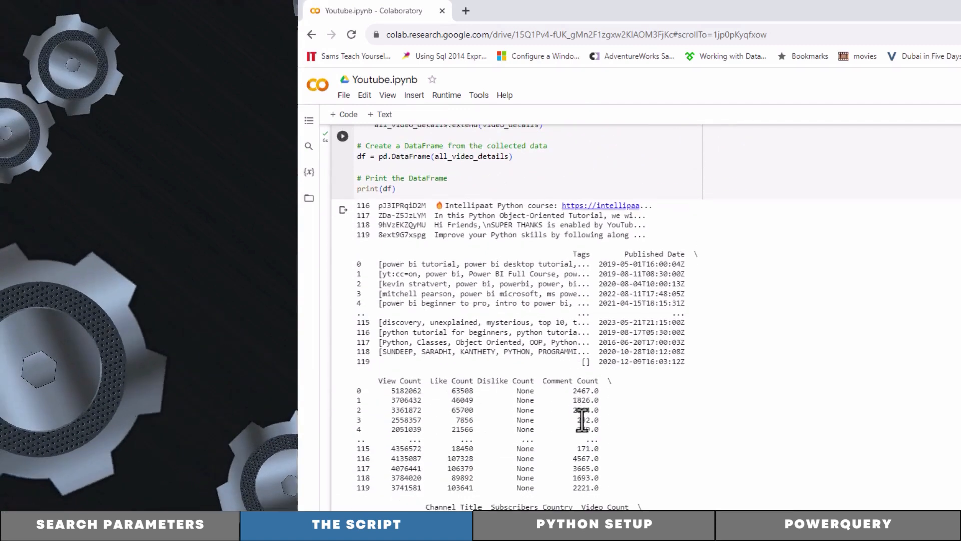
{"action": "scroll", "coordinate": [583, 420], "scroll_direction": "down", "scroll_amount": 1}
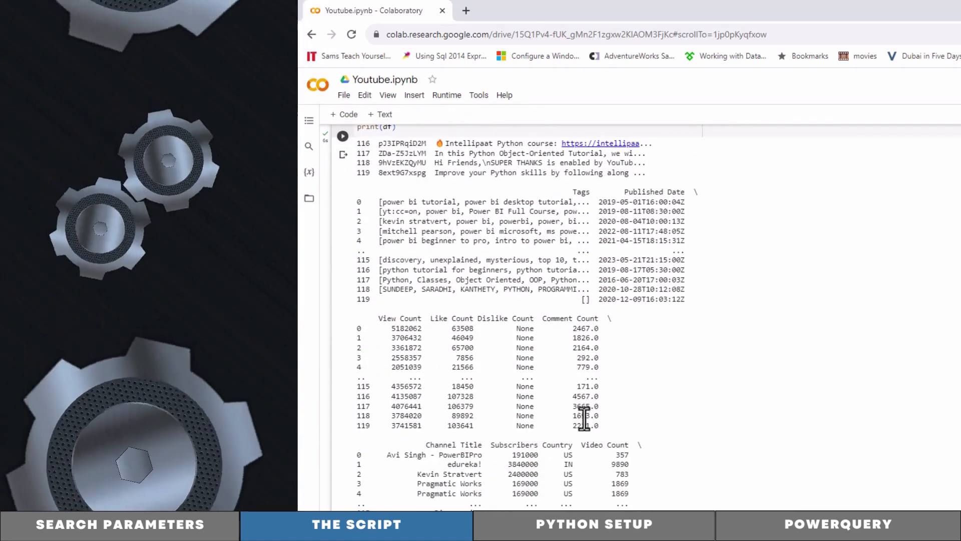
{"action": "scroll", "coordinate": [567, 435], "scroll_direction": "down", "scroll_amount": 3}
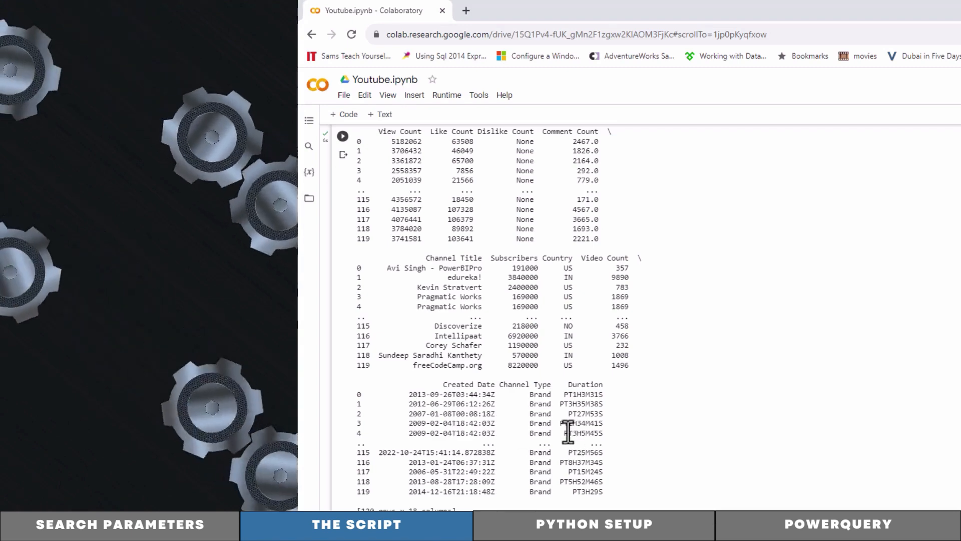
{"action": "scroll", "coordinate": [568, 431], "scroll_direction": "up", "scroll_amount": 3}
{"action": "scroll", "coordinate": [559, 373], "scroll_direction": "up", "scroll_amount": 10}
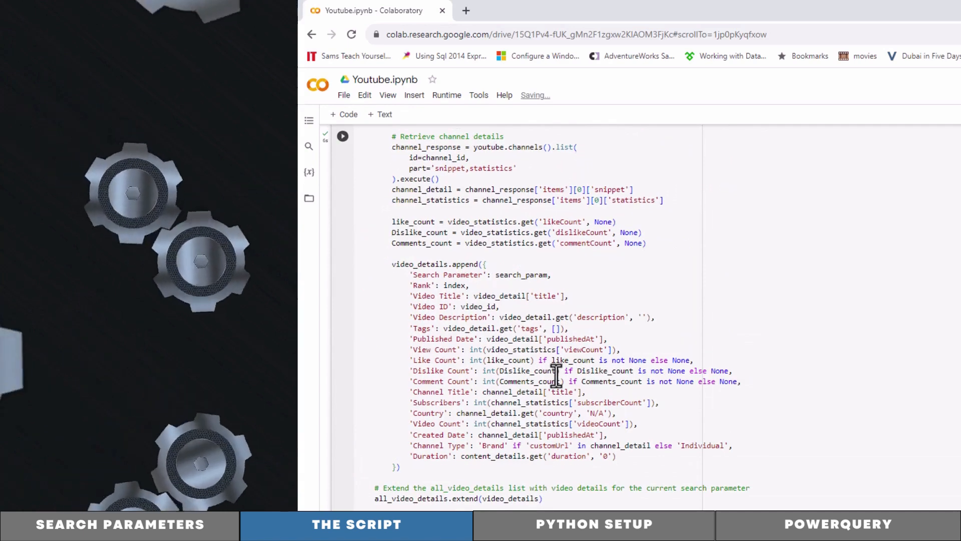
{"action": "scroll", "coordinate": [557, 374], "scroll_direction": "up", "scroll_amount": 2}
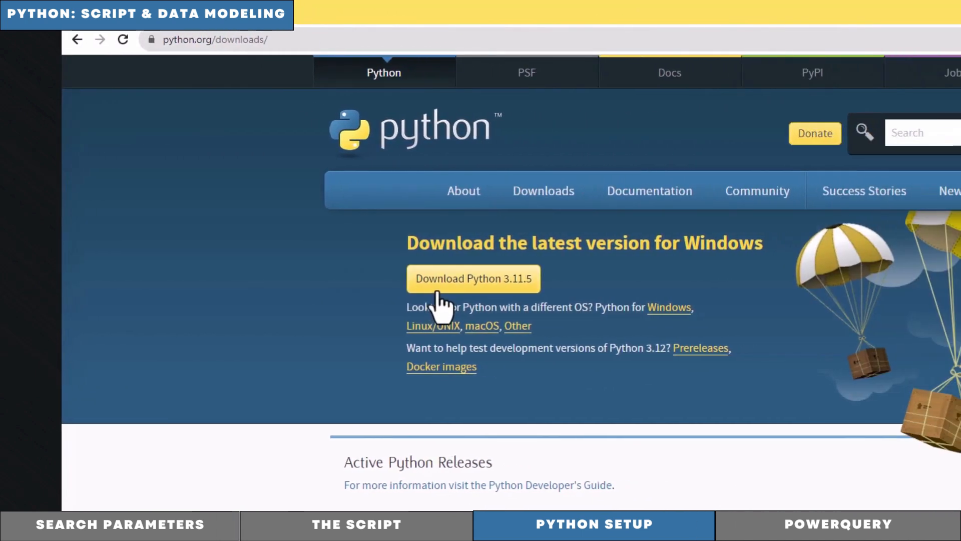
- Download the Python 3.11.5 installer for Windows from python.org and launch it
{"action": "left_click", "coordinate": [495, 287]}
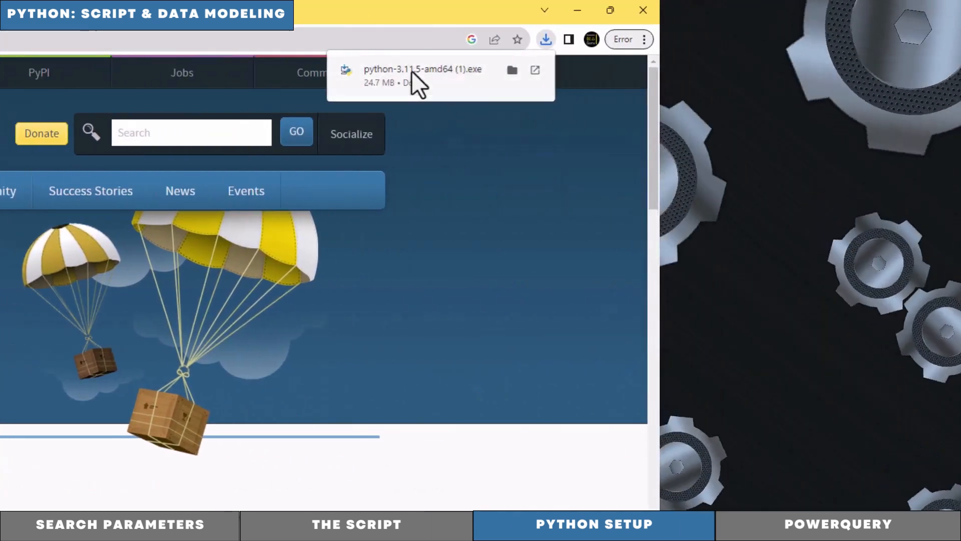
{"action": "left_click", "coordinate": [412, 71]}
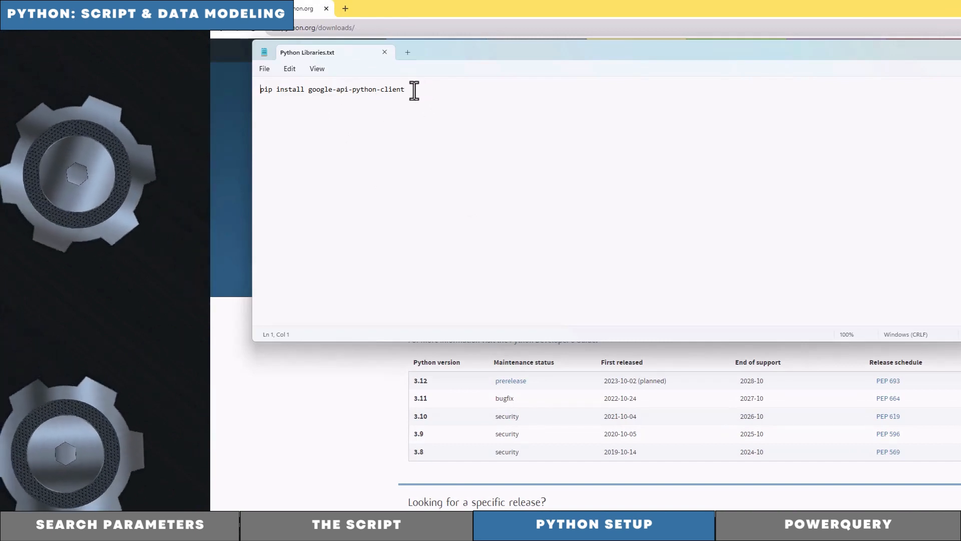
- Copy "pip install google-api-python-client" from Python Libraries.txt and run it in Command Prompt
{"action": "left_click_drag", "start_coordinate": [405, 90], "coordinate": [252, 95]}
{"action": "key", "text": "ctrl+c"}
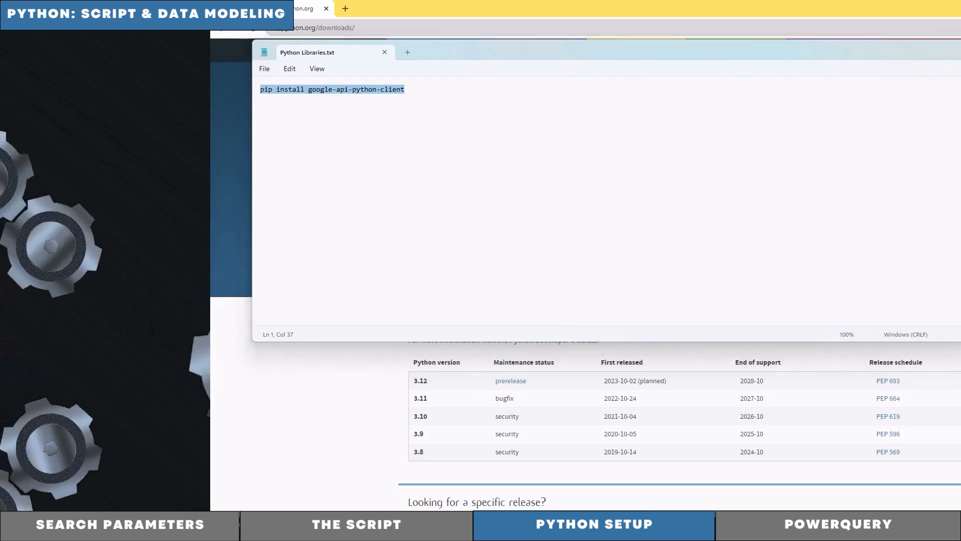
{"action": "key", "text": "super"}
{"action": "type", "text": "cmd"}
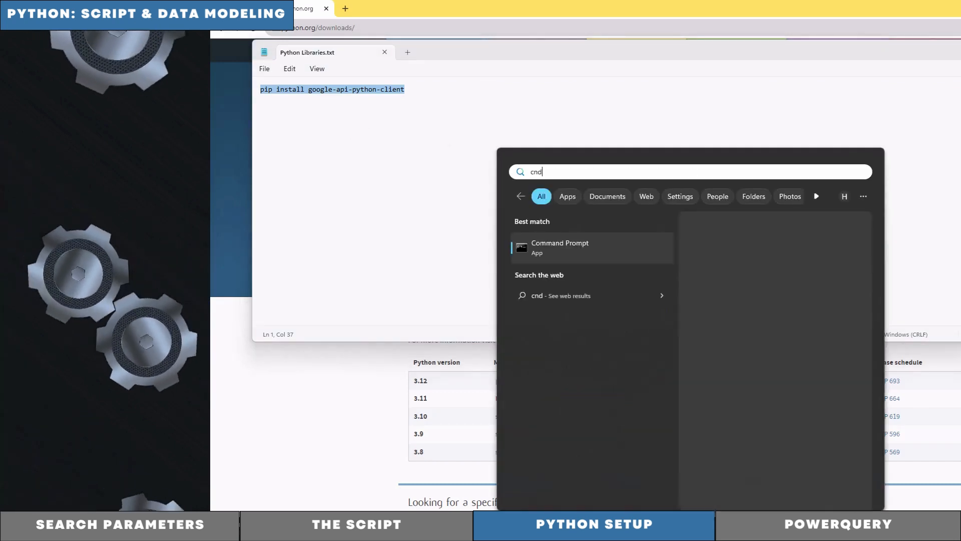
{"action": "key", "text": "Return"}
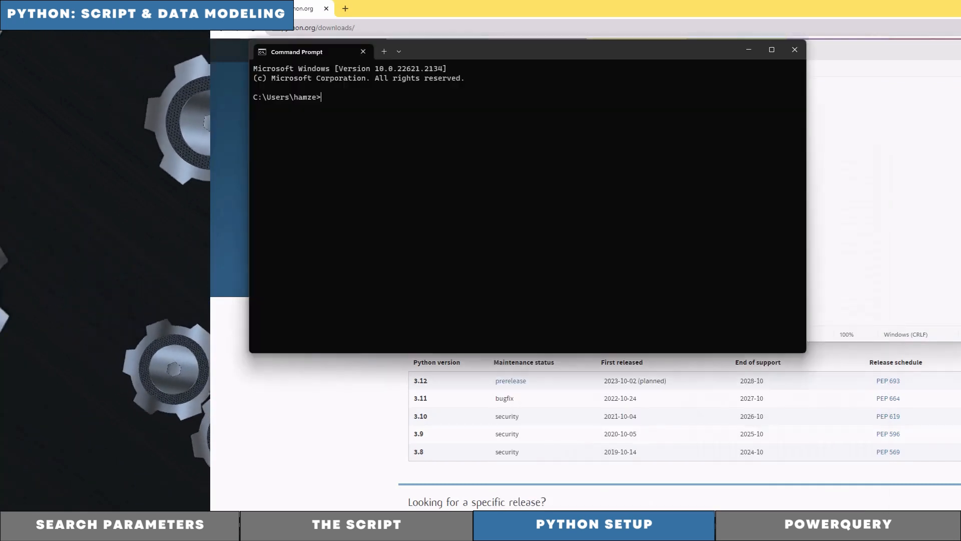
{"action": "key", "text": "ctrl+v"}
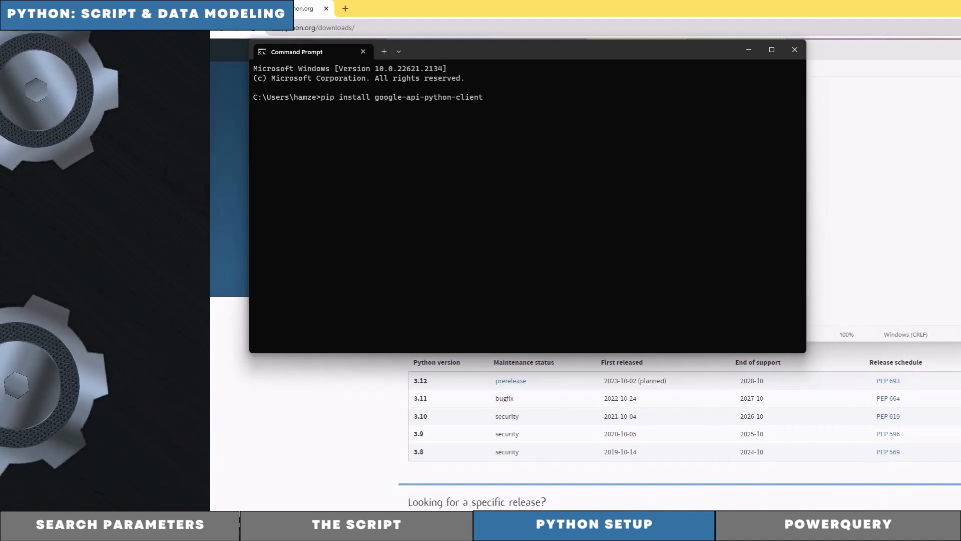
{"action": "key", "text": "Return"}
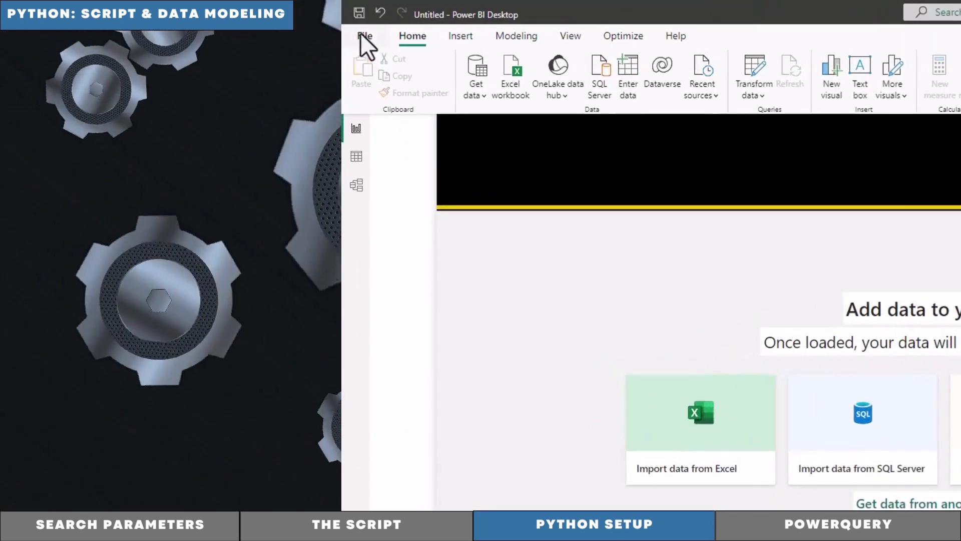
- In Power BI Desktop's Python scripting options, set the Python home directory to the detected Python311 installation and apply it
{"action": "left_click", "coordinate": [363, 34]}
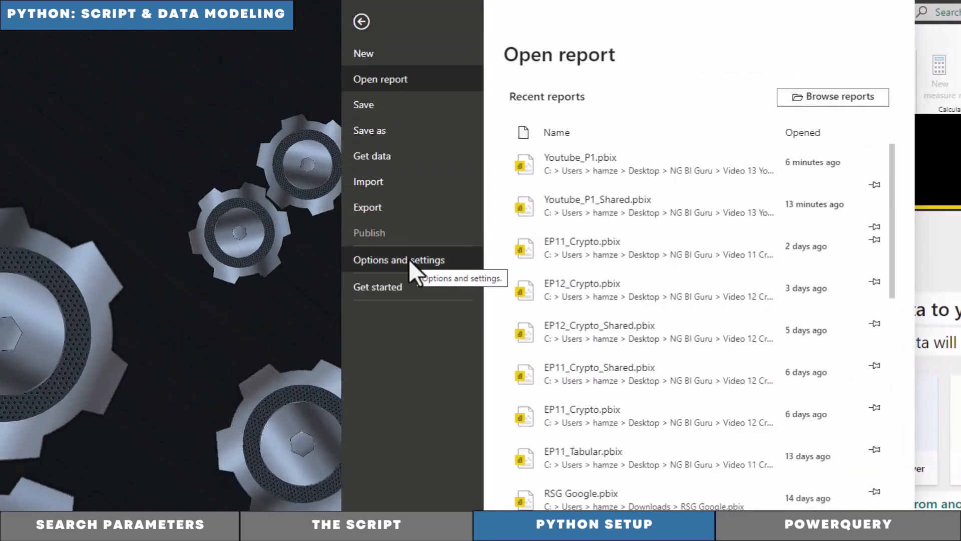
{"action": "left_click", "coordinate": [408, 259]}
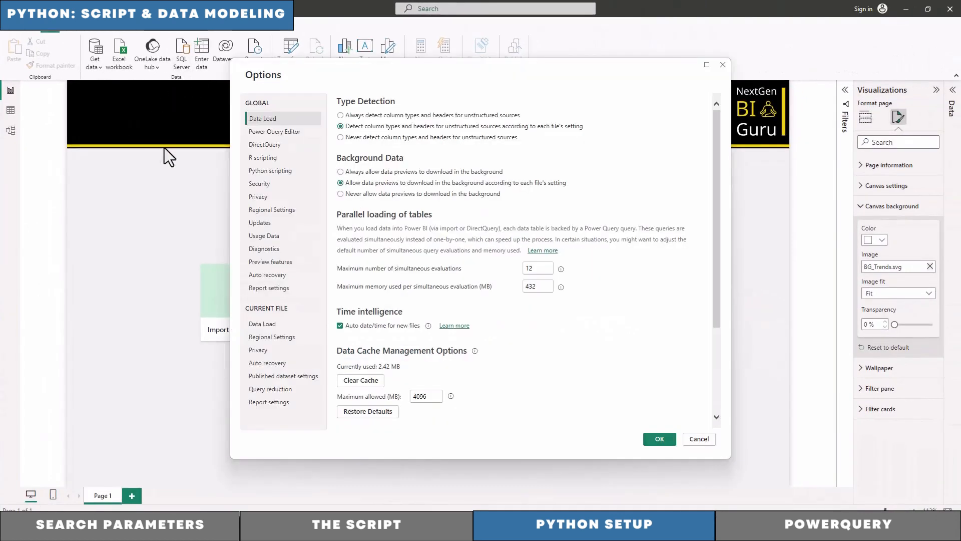
{"action": "left_click", "coordinate": [271, 171]}
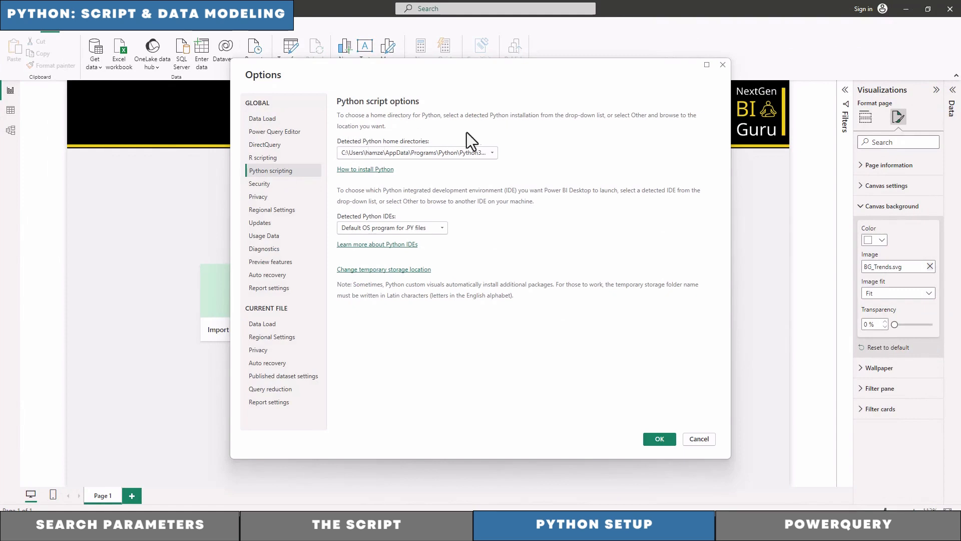
{"action": "left_click", "coordinate": [476, 155]}
{"action": "left_click", "coordinate": [453, 156]}
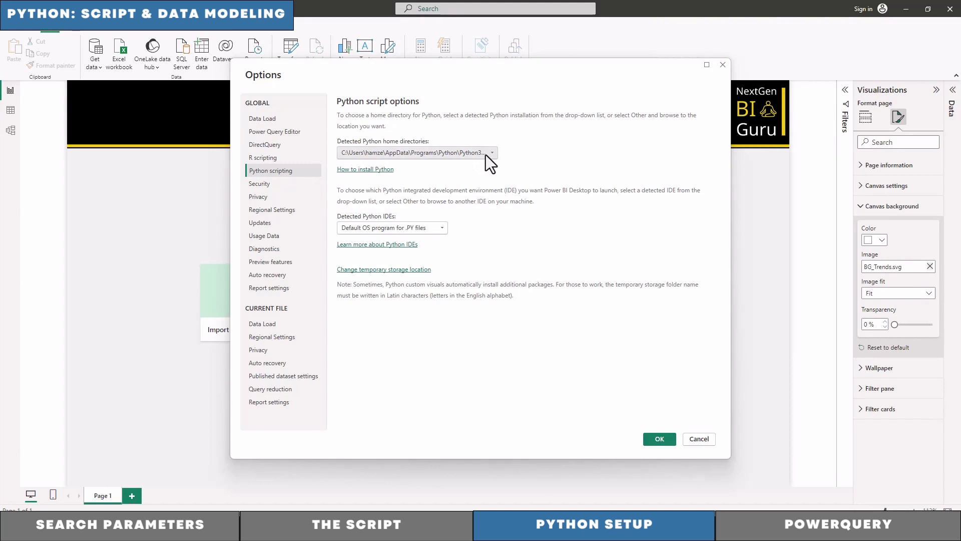
{"action": "left_click", "coordinate": [485, 154]}
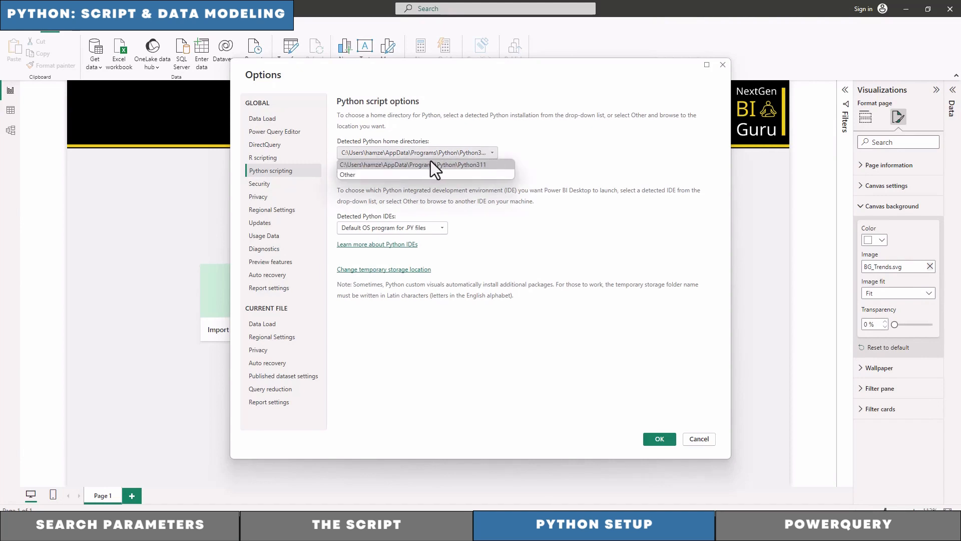
{"action": "left_click", "coordinate": [369, 175]}
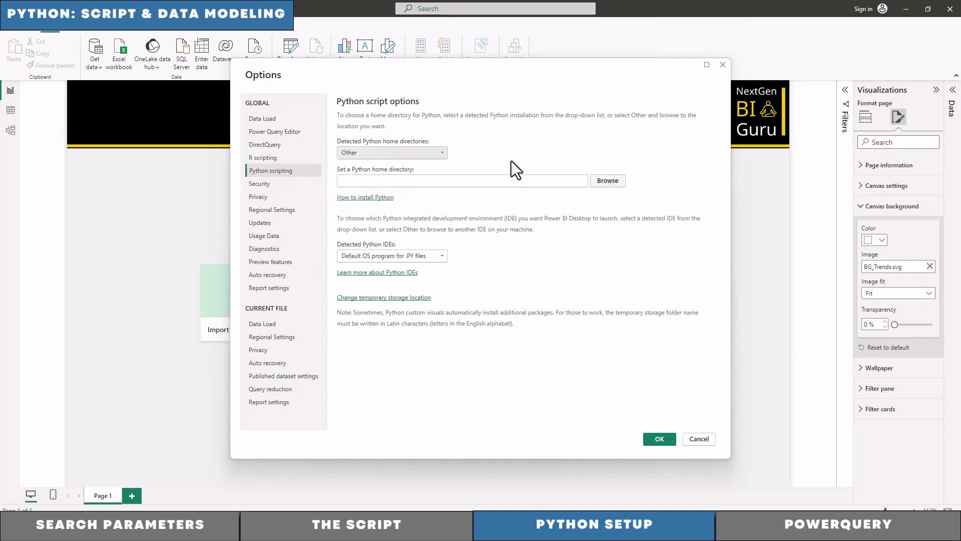
{"action": "left_click", "coordinate": [400, 156]}
{"action": "left_click", "coordinate": [396, 163]}
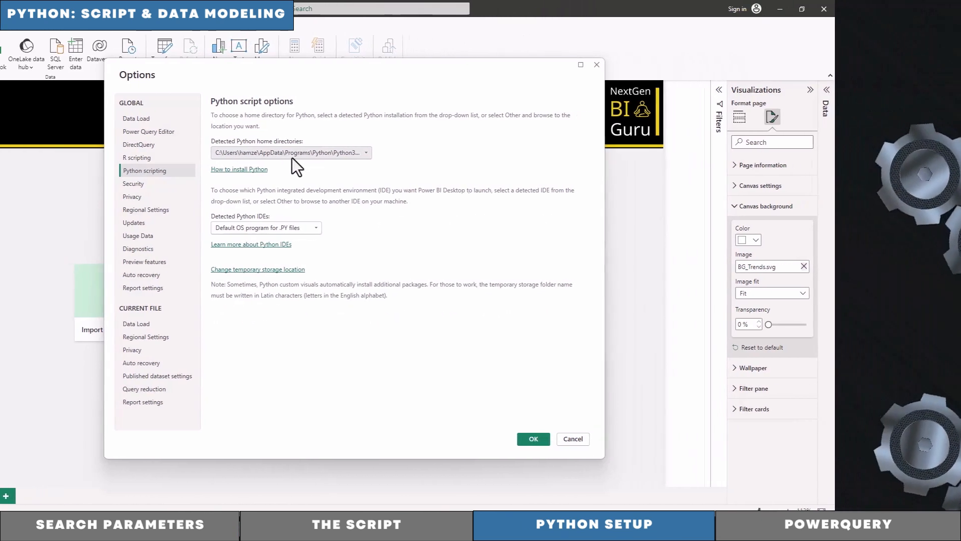
{"action": "left_click", "coordinate": [505, 439]}
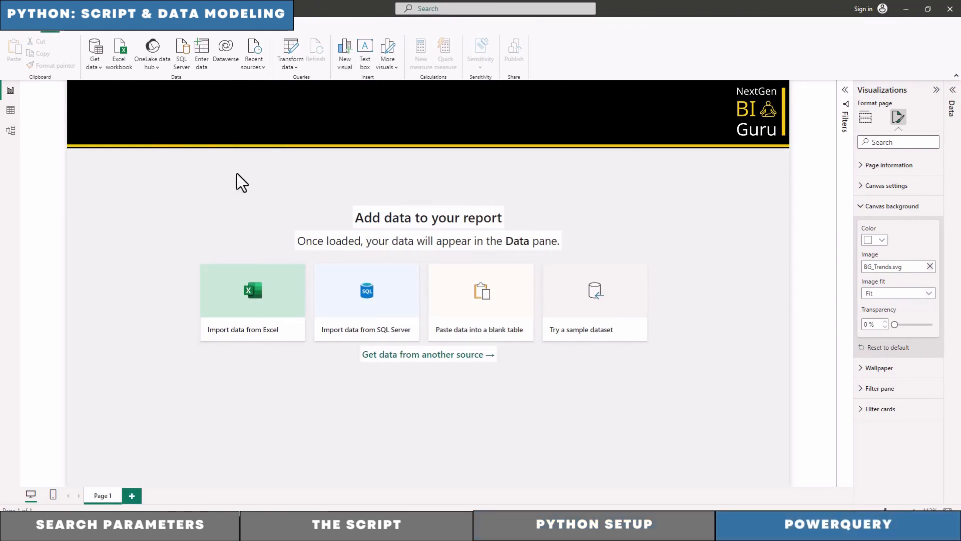
- In the Power Query Editor, start a manually entered table with the rows Power BI, Business intelligence, Python and Data Science
{"action": "left_click", "coordinate": [293, 46]}
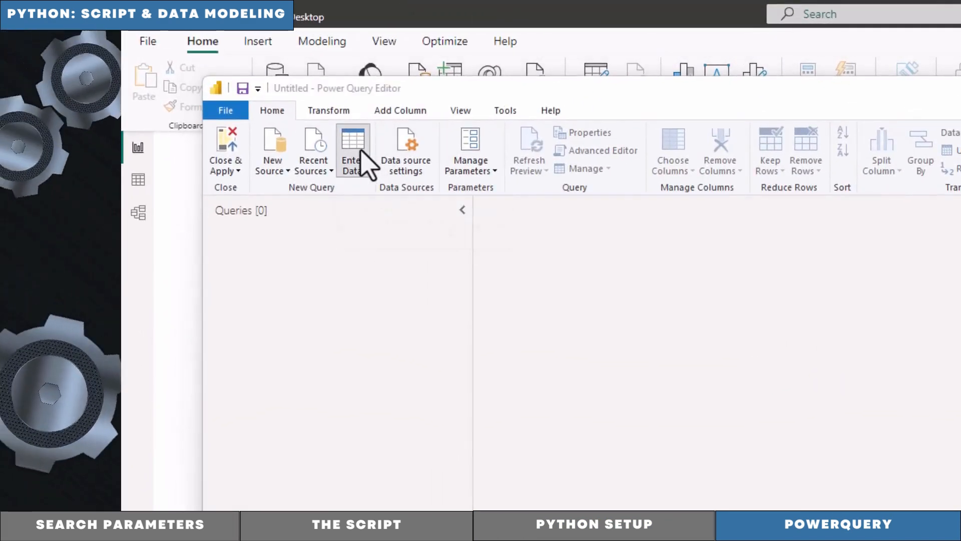
{"action": "left_click", "coordinate": [353, 160]}
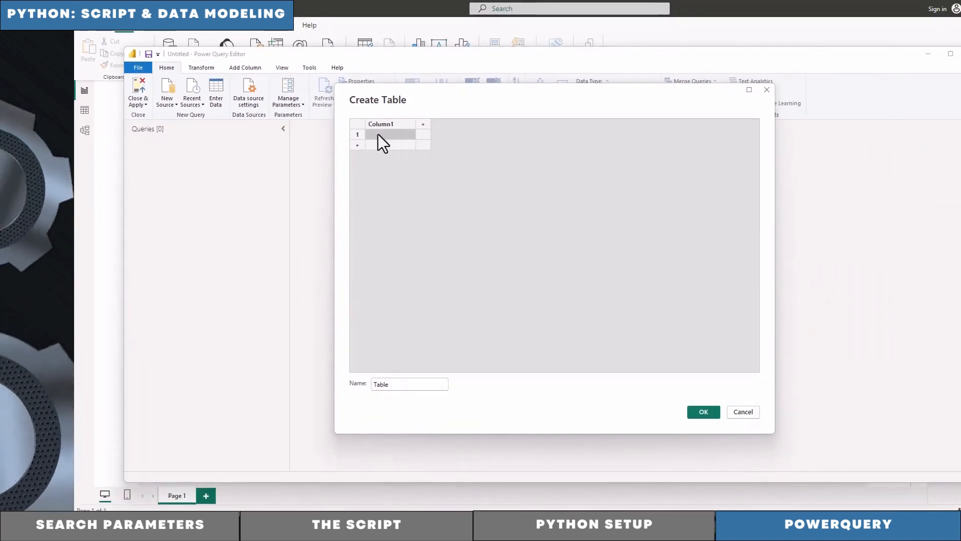
{"action": "left_click", "coordinate": [377, 134]}
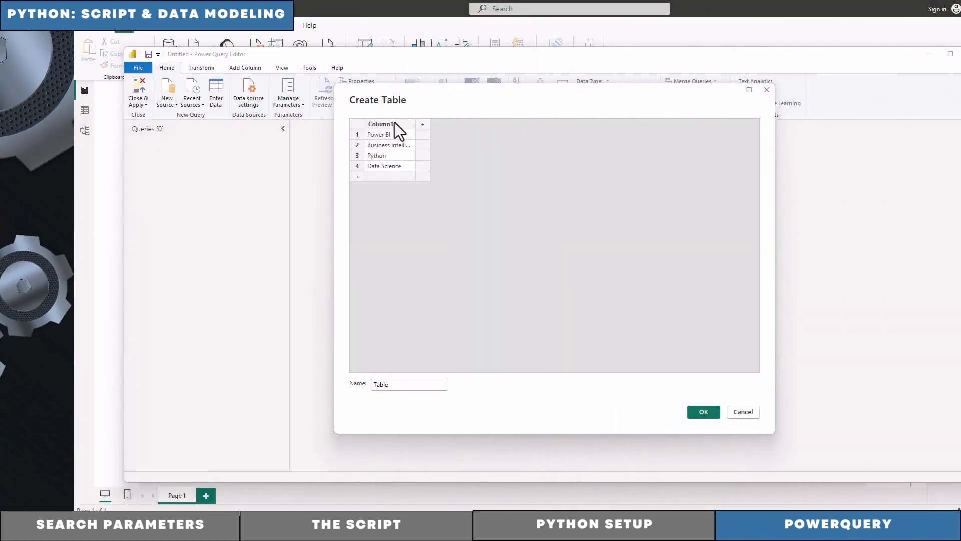
- Rename the table's column to "Dearch Parameters", name the table "Youtube API" and create it
{"action": "double_click", "coordinate": [395, 124]}
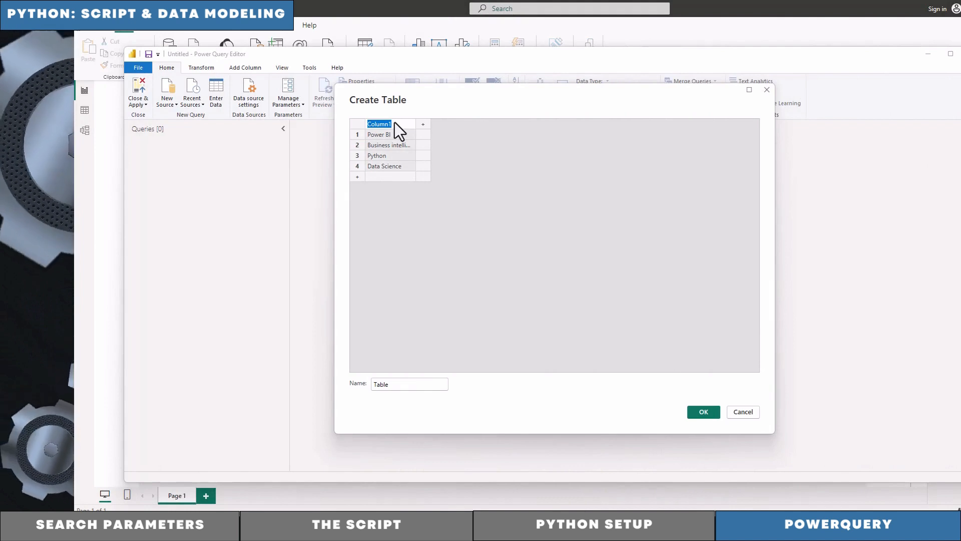
{"action": "type", "text": "Dea"}
{"action": "key", "text": "BackSpace"}
{"action": "key", "text": "BackSpace"}
{"action": "key", "text": "BackSpace"}
{"action": "type", "text": "Parameters"}
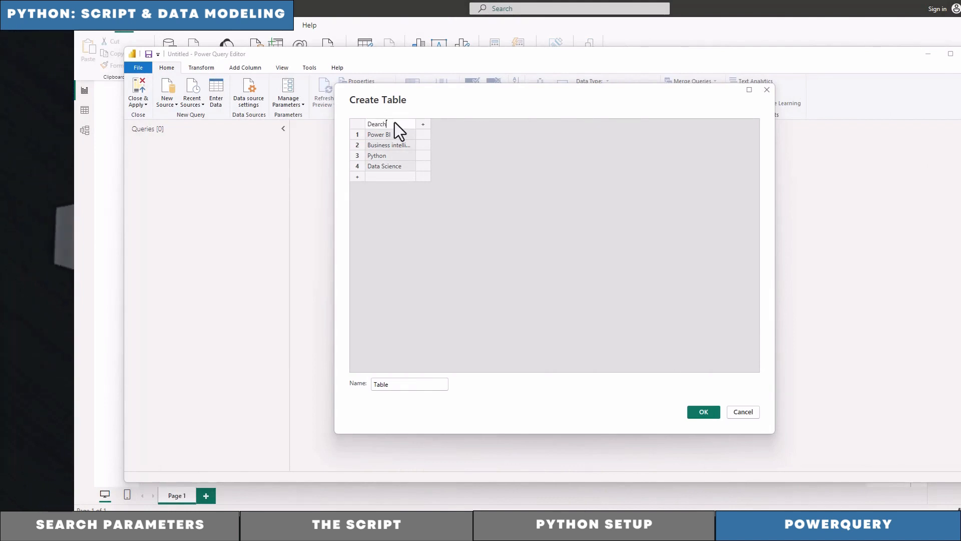
{"action": "left_click_drag", "start_coordinate": [395, 386], "coordinate": [369, 386]}
{"action": "type", "text": "Youtube API"}
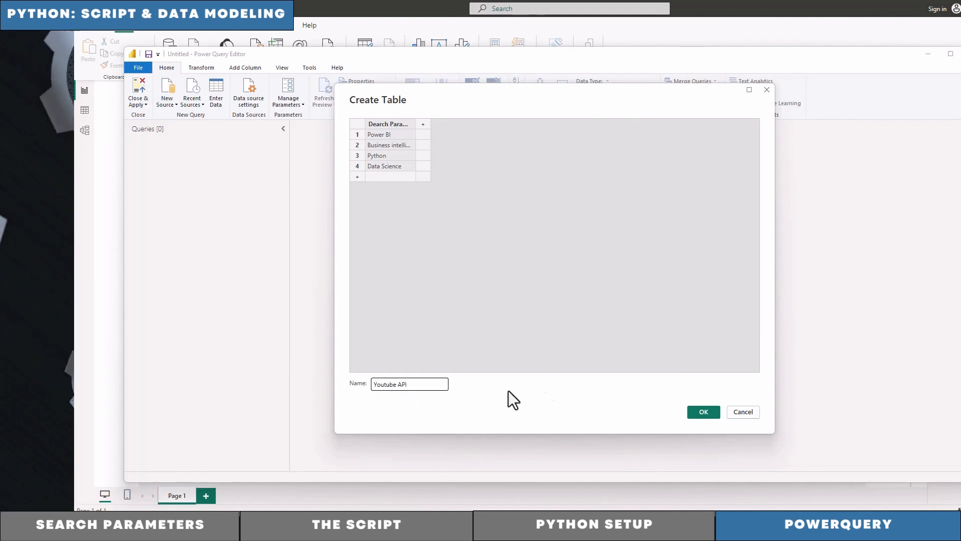
{"action": "left_click", "coordinate": [703, 411]}
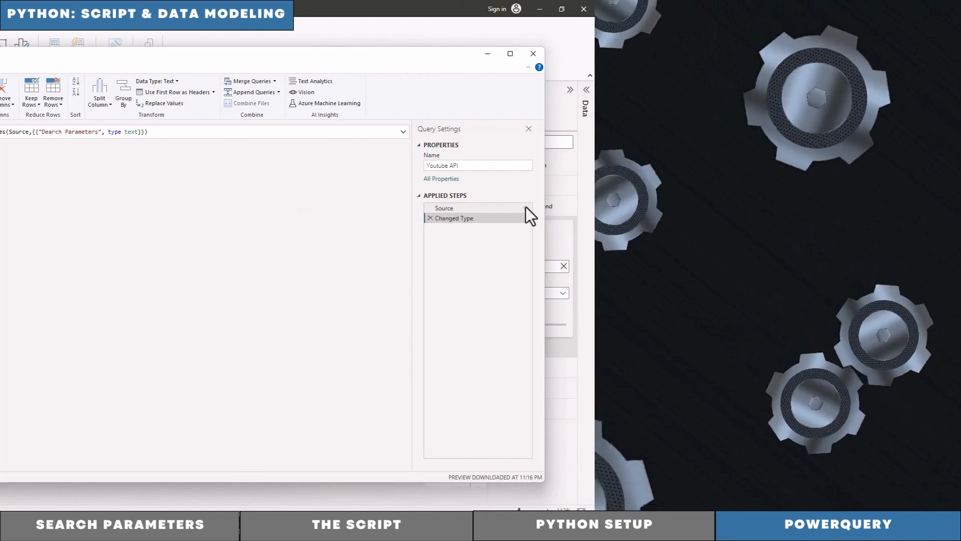
- Reopen the Source step's settings to review where search terms can be edited
{"action": "left_click", "coordinate": [488, 209]}
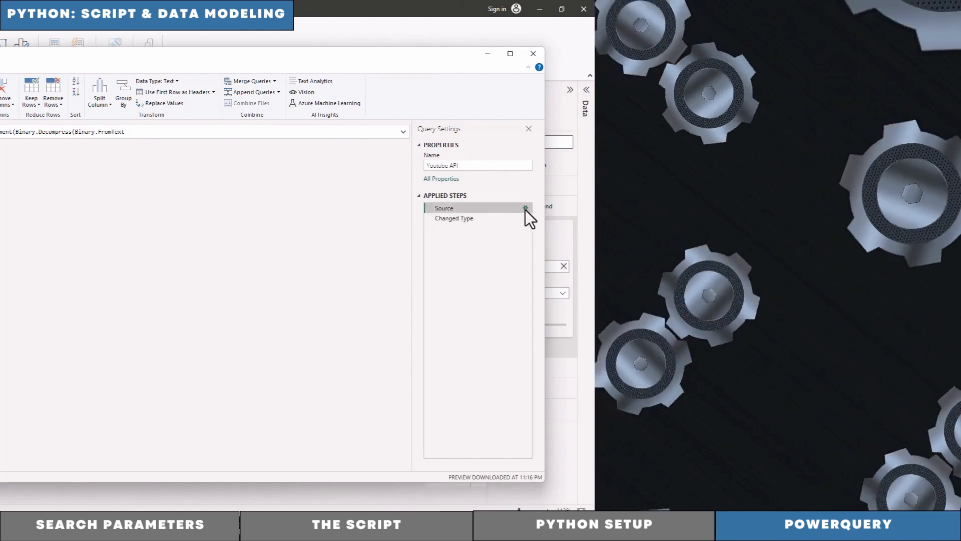
{"action": "left_click", "coordinate": [526, 208]}
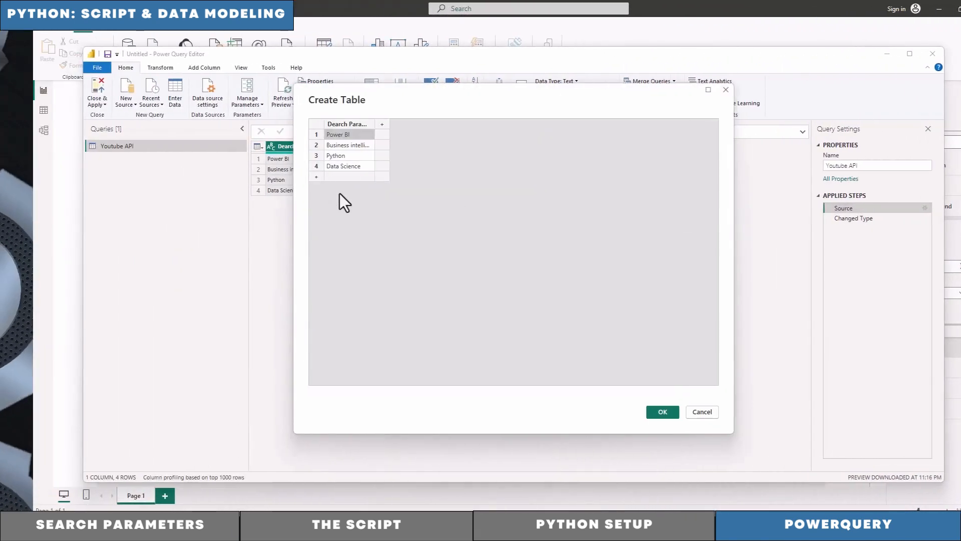
{"action": "left_click", "coordinate": [674, 409]}
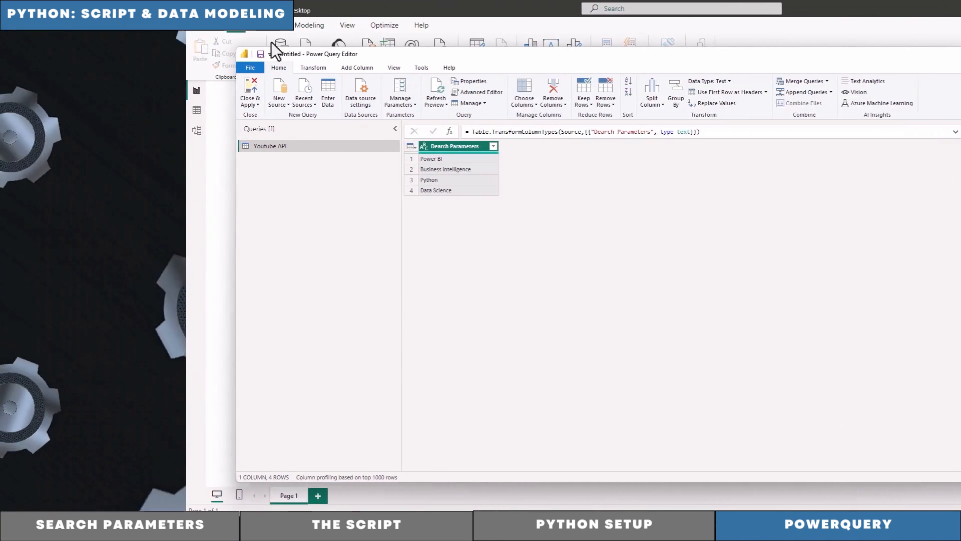
- Start a Run Python script transformation on the Youtube API query and paste in the YouTube API script, including the API key
{"action": "left_click", "coordinate": [163, 68]}
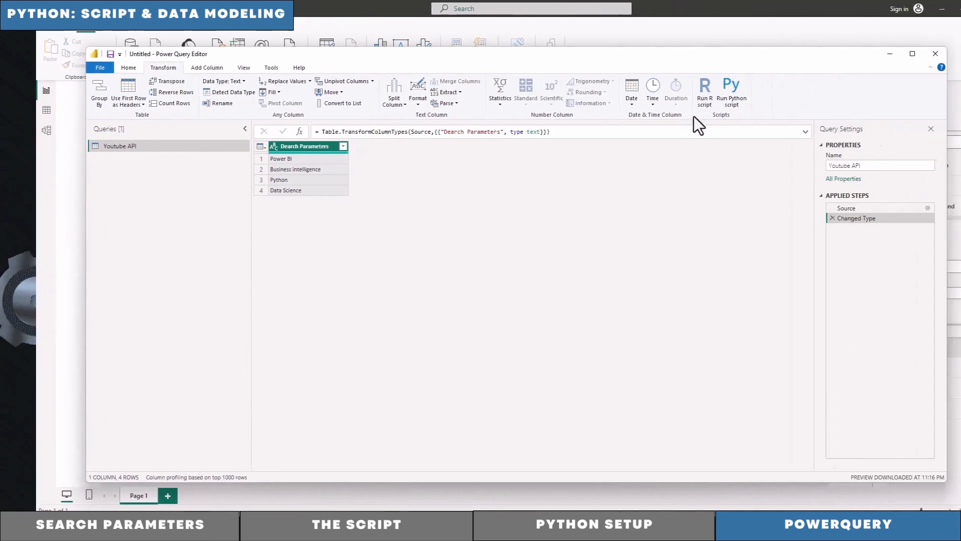
{"action": "left_click", "coordinate": [546, 103]}
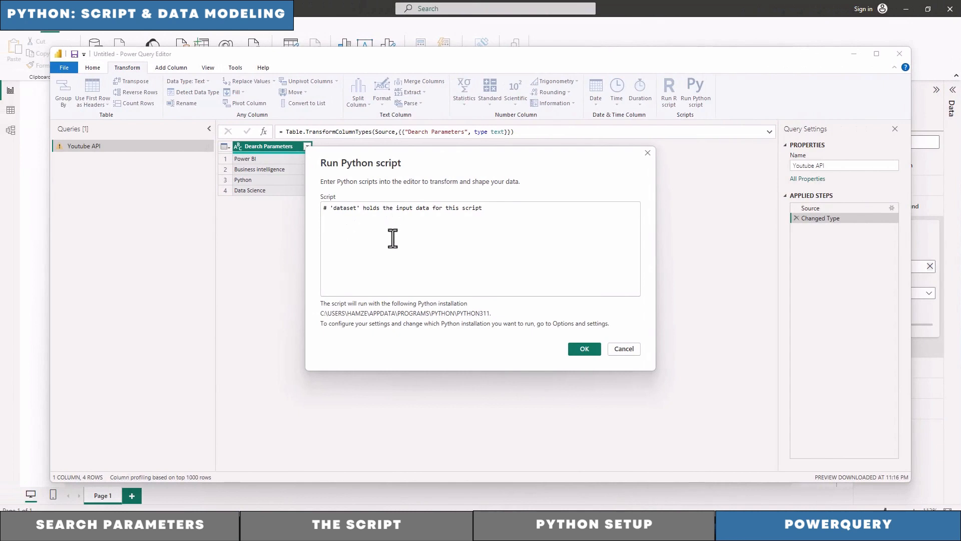
{"action": "left_click", "coordinate": [449, 238]}
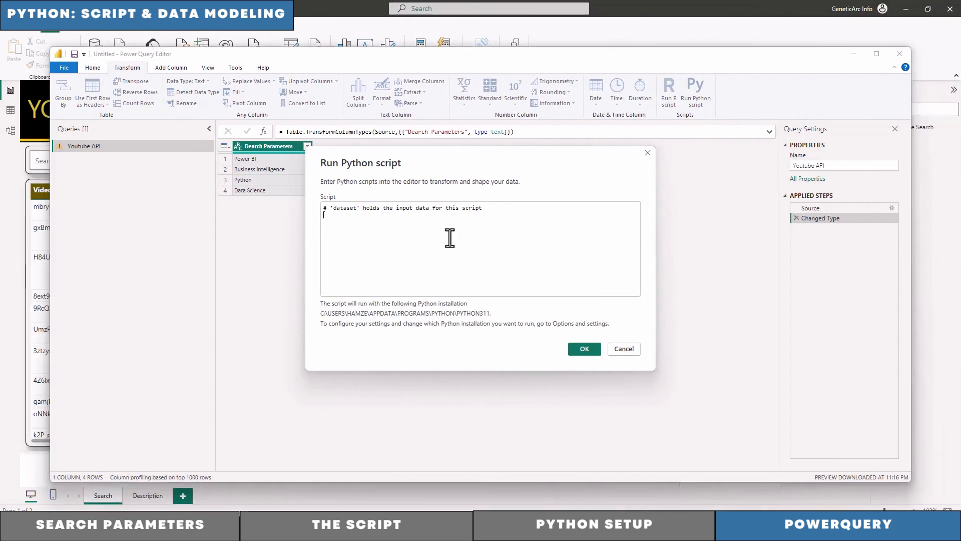
{"action": "key", "text": "ctrl+v"}
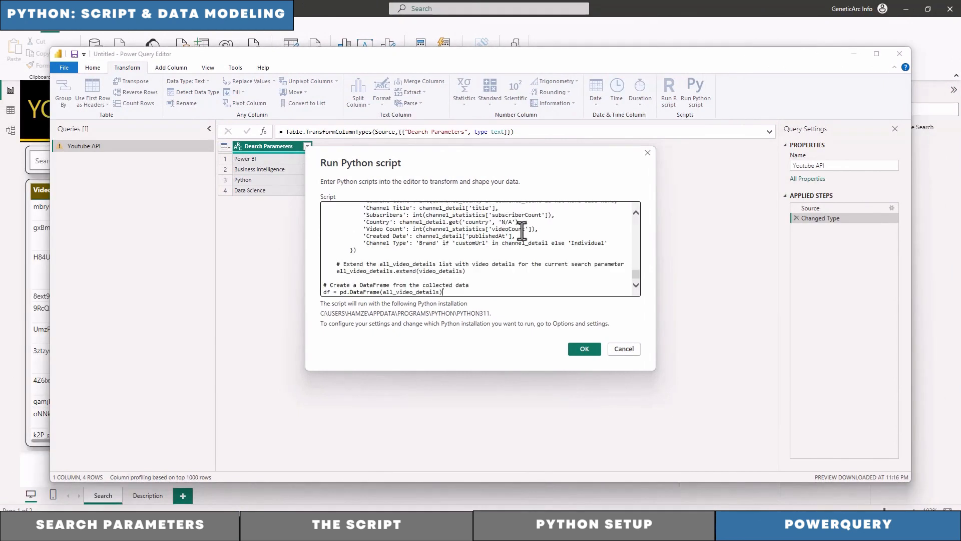
- Examine the script's search_params line to see how it references the dataset and the Search Parameter column
{"action": "left_click_drag", "start_coordinate": [636, 272], "coordinate": [632, 220]}
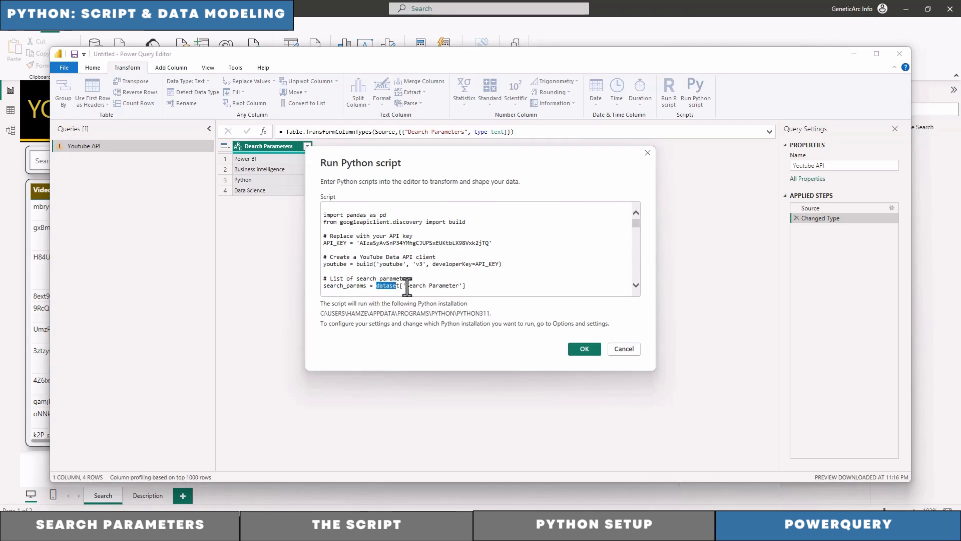
{"action": "left_click_drag", "start_coordinate": [404, 287], "coordinate": [463, 286]}
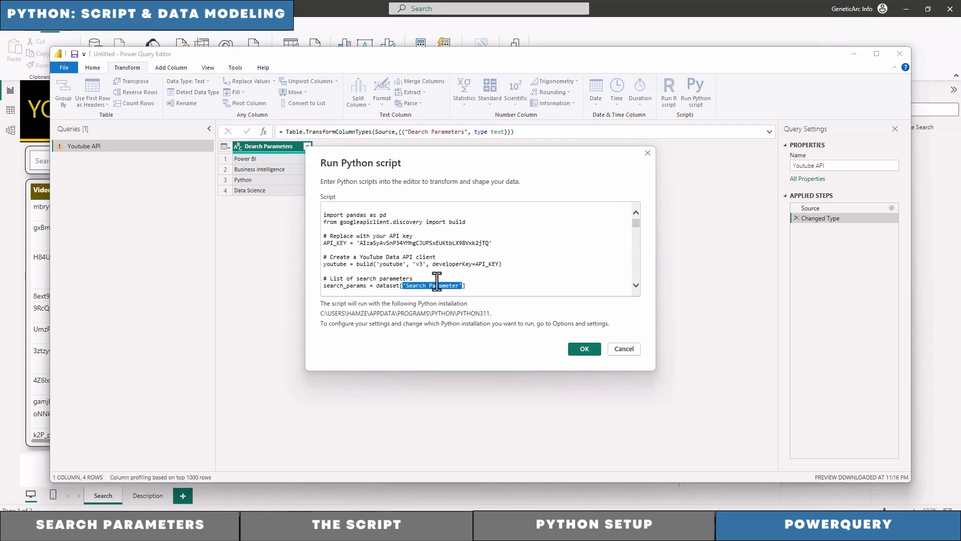
{"action": "left_click", "coordinate": [376, 286]}
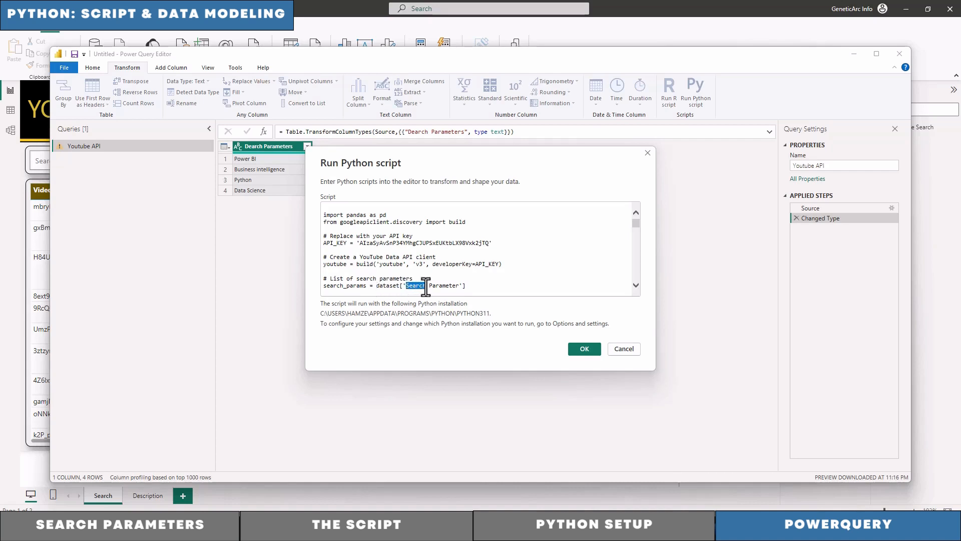
{"action": "left_click_drag", "start_coordinate": [426, 287], "coordinate": [462, 286]}
{"action": "double_click", "coordinate": [377, 286]}
{"action": "left_click", "coordinate": [377, 257]}
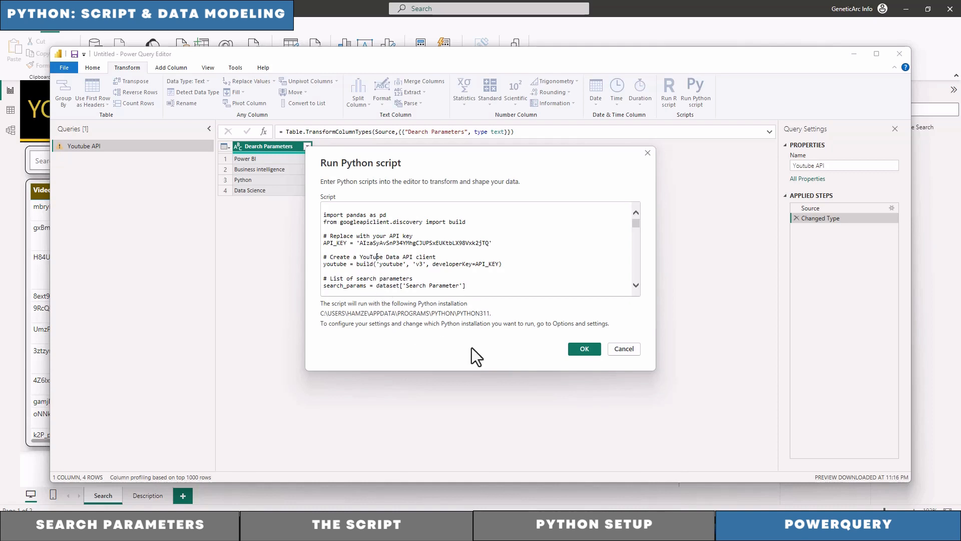
- Run the Python script, open the resulting df table and look through its columns
{"action": "left_click", "coordinate": [581, 353]}
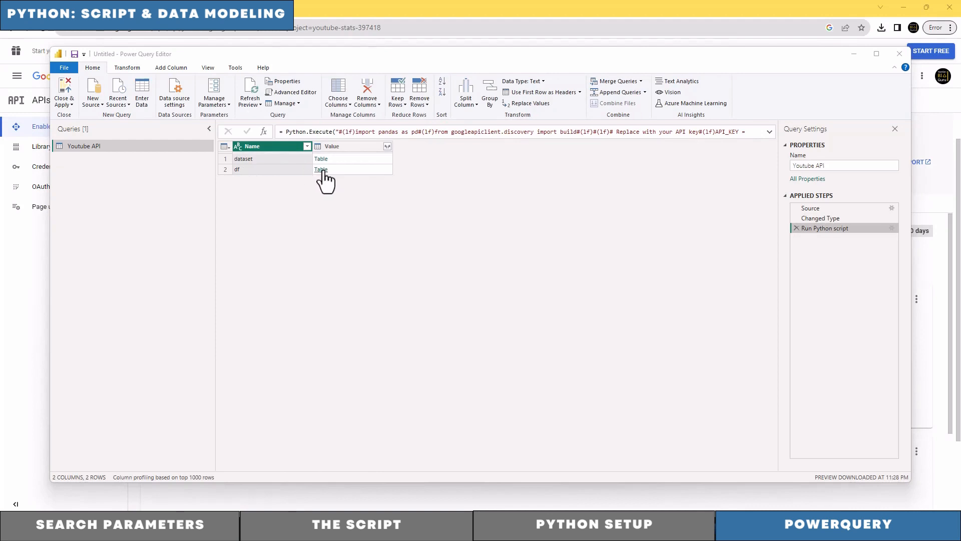
{"action": "left_click", "coordinate": [321, 169]}
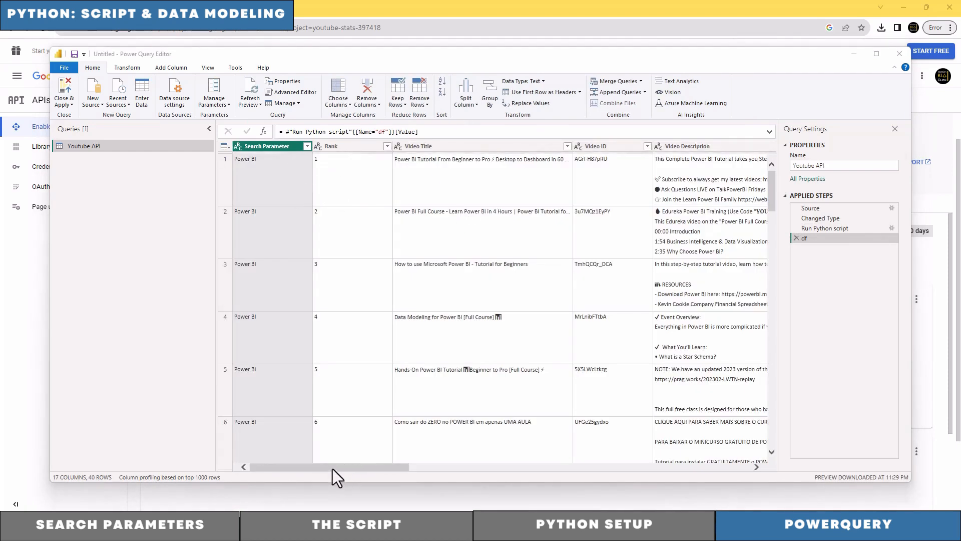
{"action": "left_click_drag", "start_coordinate": [332, 469], "coordinate": [382, 466]}
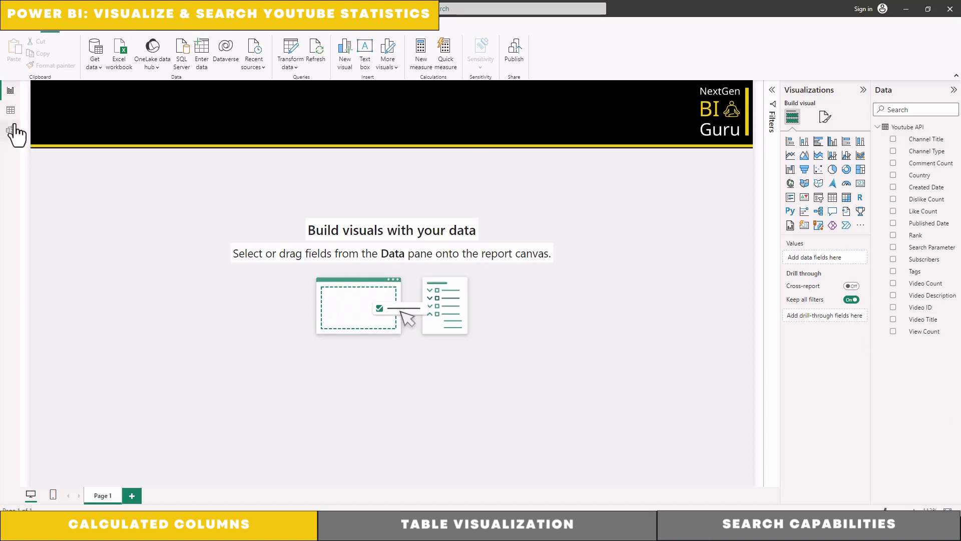
- In the report's table view, set the data type of the Rank and View Count columns to Whole number
{"action": "left_click", "coordinate": [10, 110]}
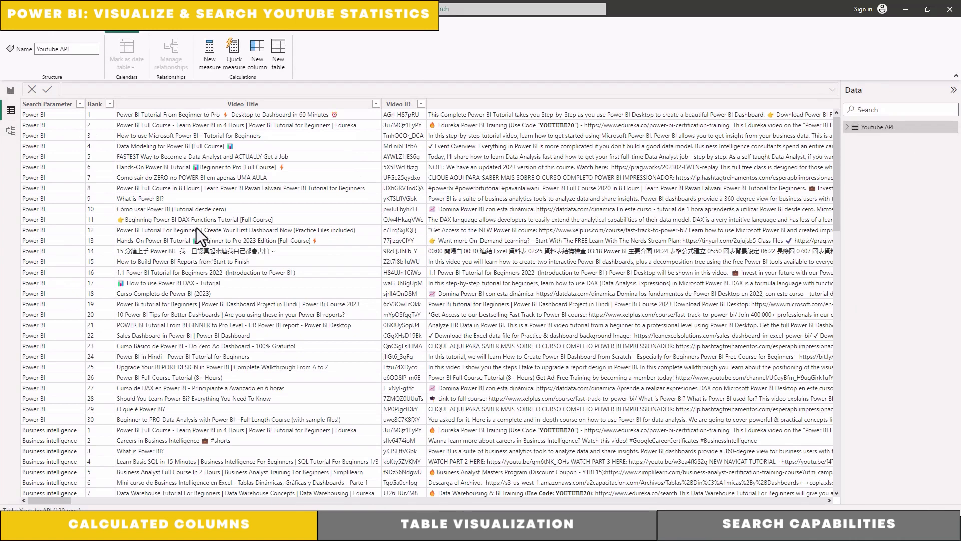
{"action": "left_click", "coordinate": [99, 110]}
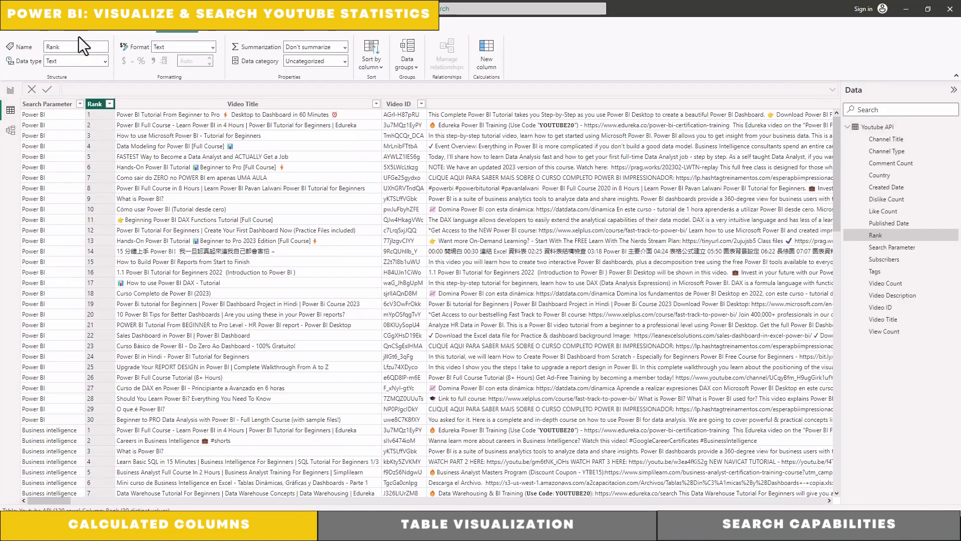
{"action": "left_click", "coordinate": [105, 61]}
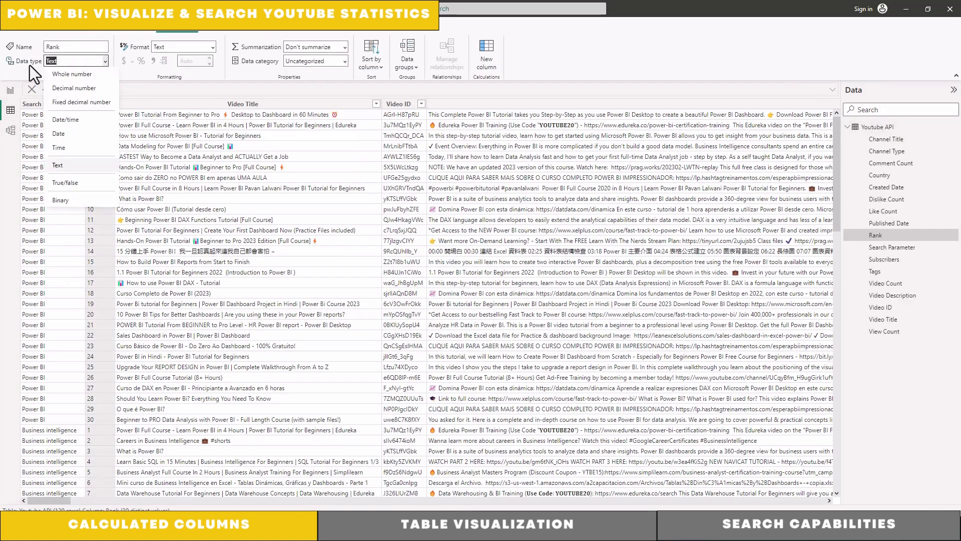
{"action": "left_click", "coordinate": [71, 75]}
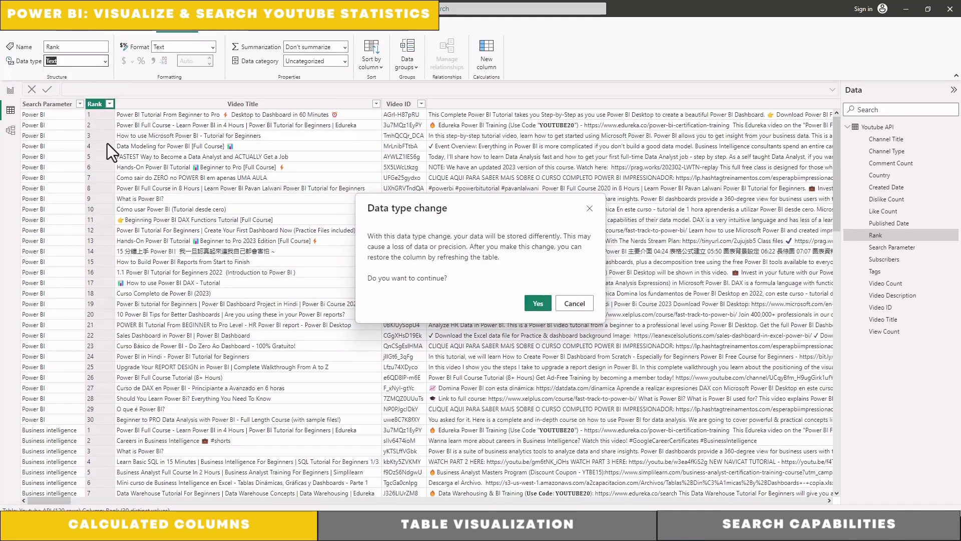
{"action": "left_click", "coordinate": [537, 302]}
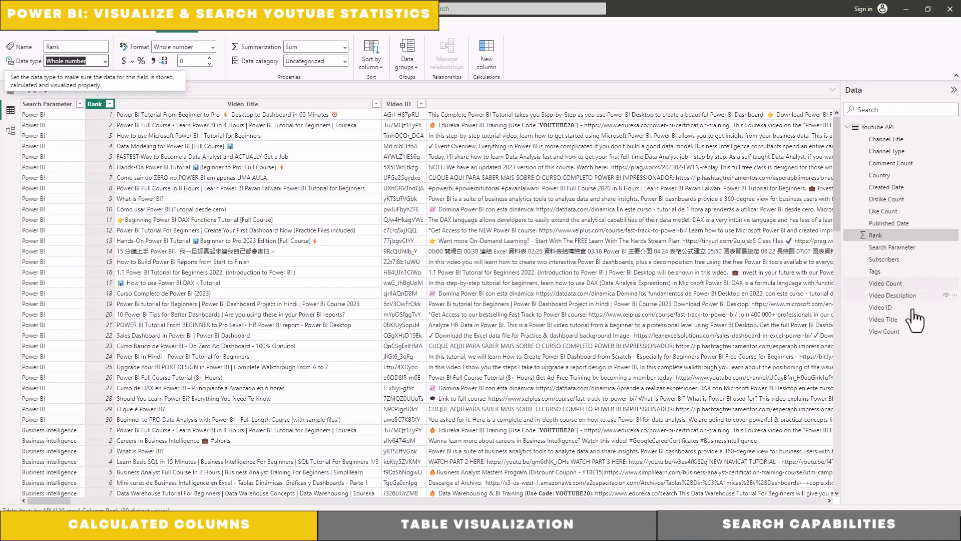
{"action": "left_click", "coordinate": [901, 331]}
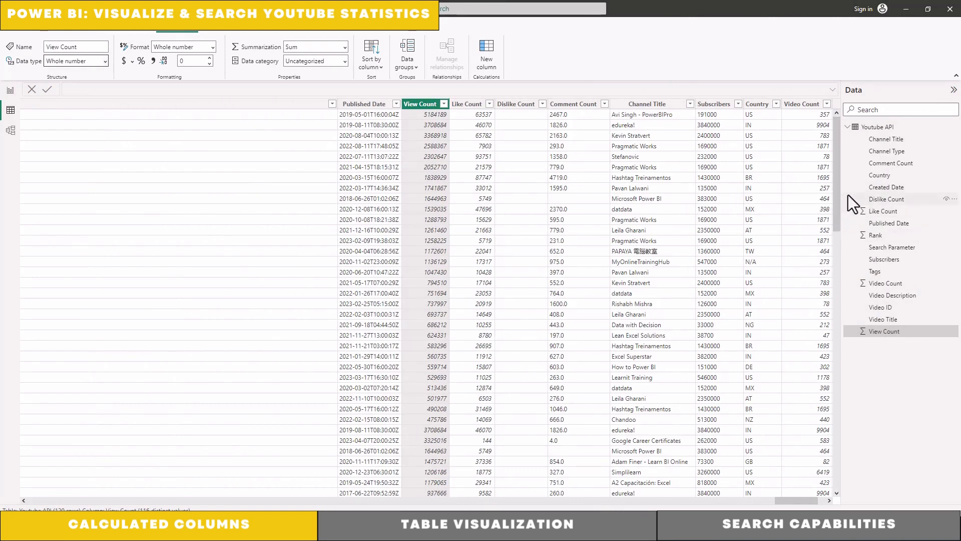
- Add a calculated column to the Youtube API table: PublishedDate = date(left([Published Date],4),mid([Published Date],6,2),mid([Published Date],9,2))
{"action": "left_click", "coordinate": [359, 106]}
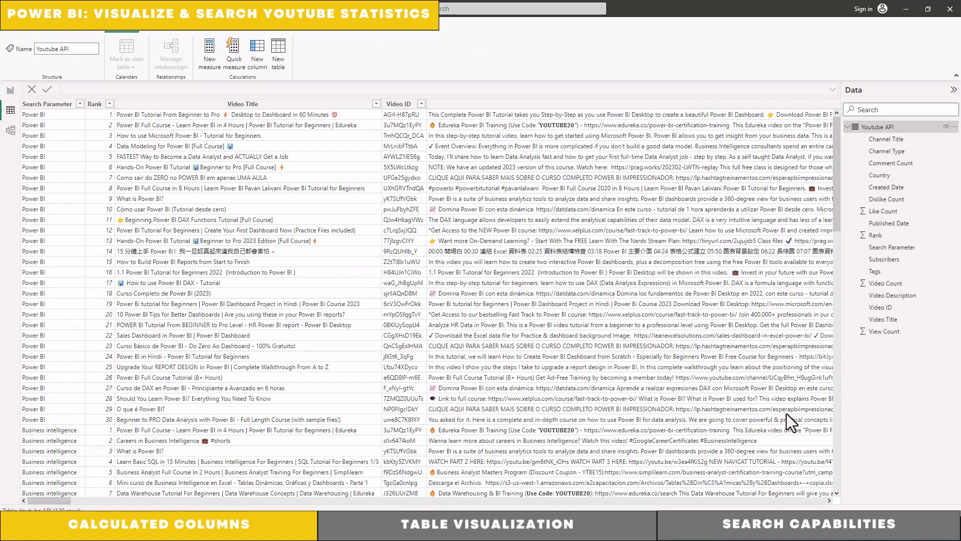
{"action": "right_click", "coordinate": [861, 131]}
{"action": "left_click", "coordinate": [800, 147]}
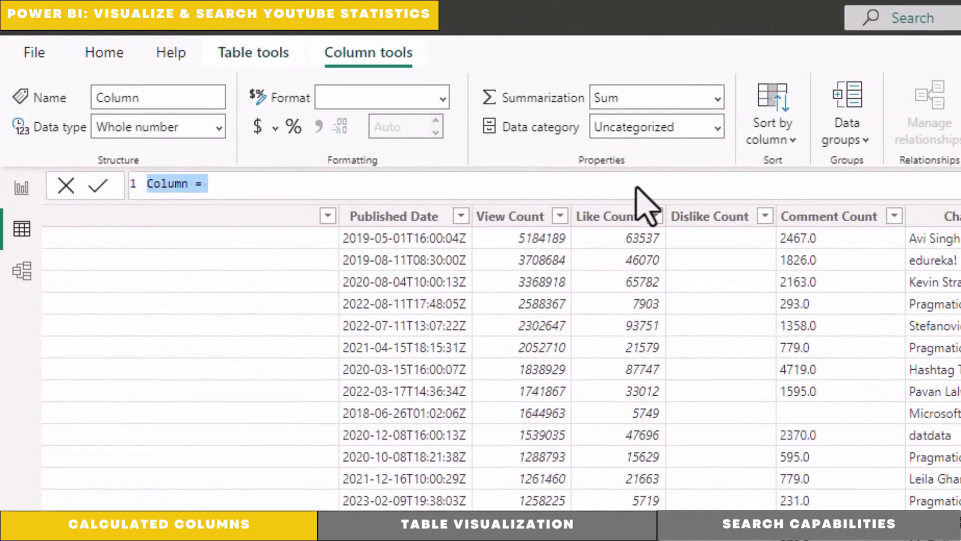
{"action": "key", "text": "ctrl+a"}
{"action": "type", "text": "PublishedDate = date(left([Published Date],4),mid([Published Date],6,2),mid([Published Date],9,2))"}
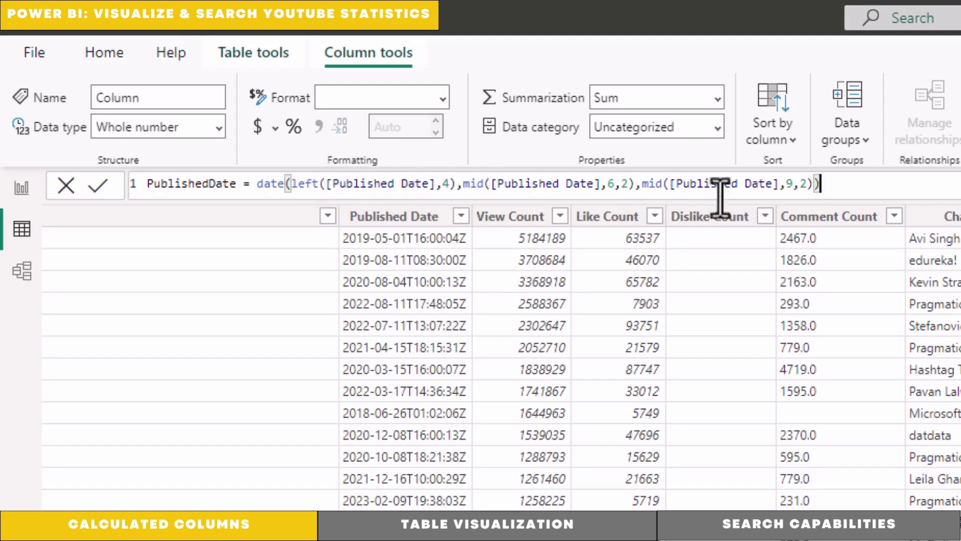
{"action": "left_click", "coordinate": [100, 186]}
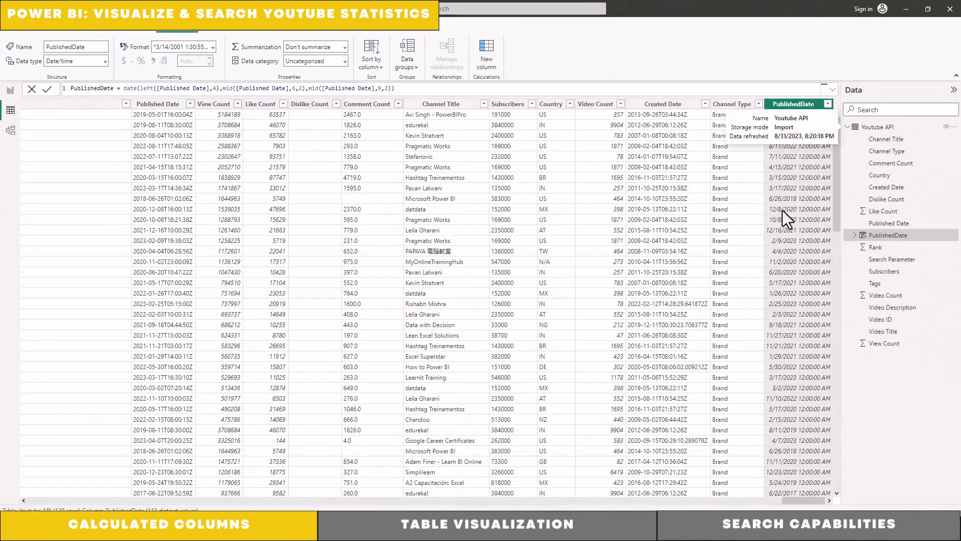
- Add a calculated column to the Youtube API table: PublishedTime = time(mid([Published Date],12,2),mid([Published Date],15,2),MID([Published Date],18,2))
{"action": "right_click", "coordinate": [873, 128]}
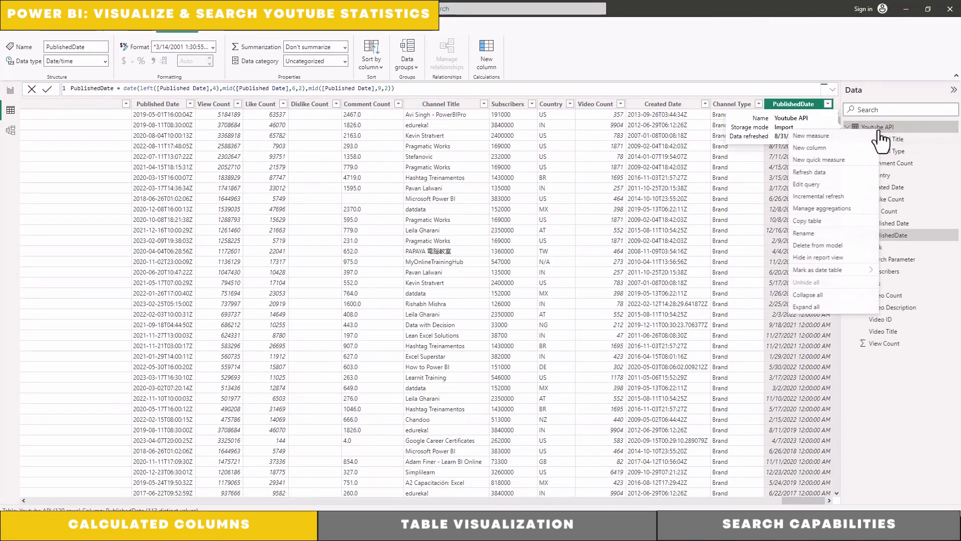
{"action": "left_click", "coordinate": [826, 148]}
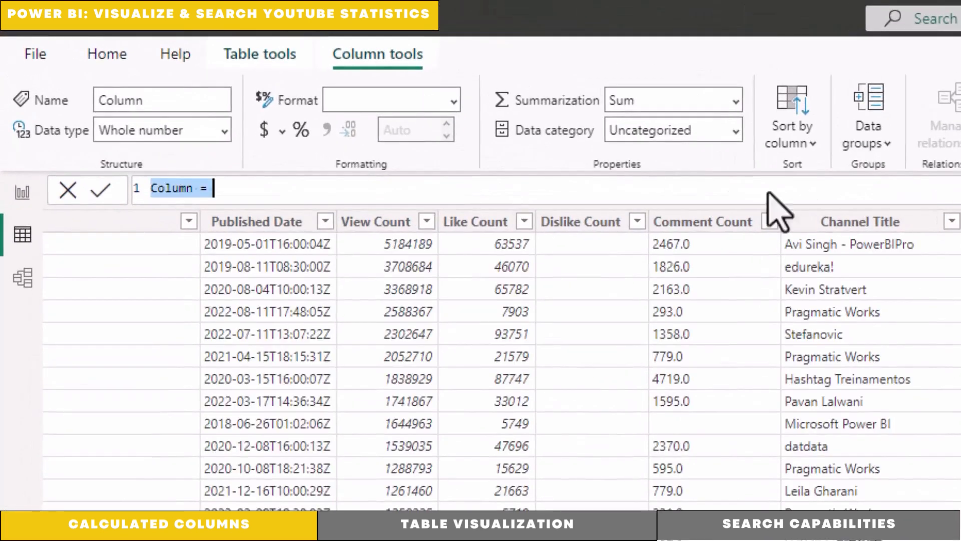
{"action": "type", "text": "PublishedTime = time(mid([Published Date],12,2),mid([Published Date],15,2),MID([Published Date],18,2))"}
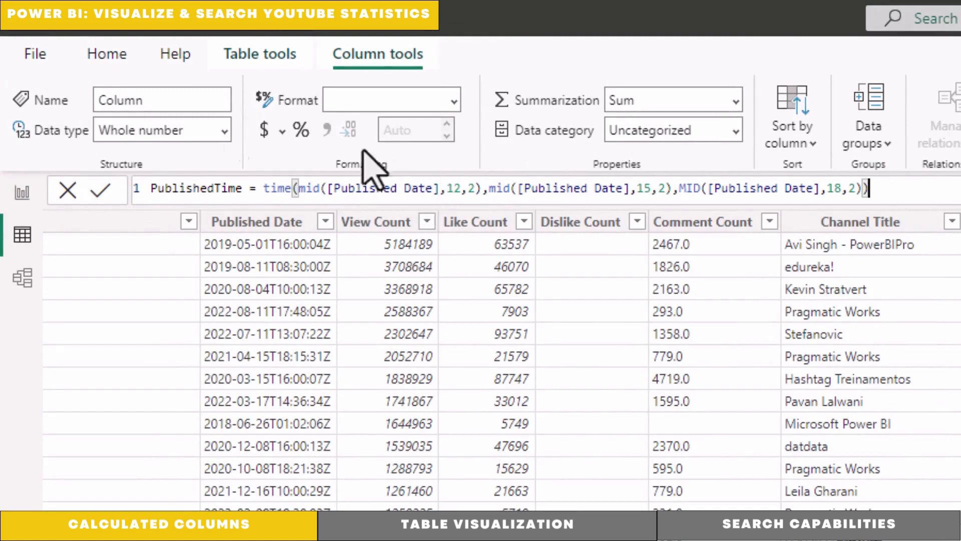
{"action": "left_click", "coordinate": [100, 190]}
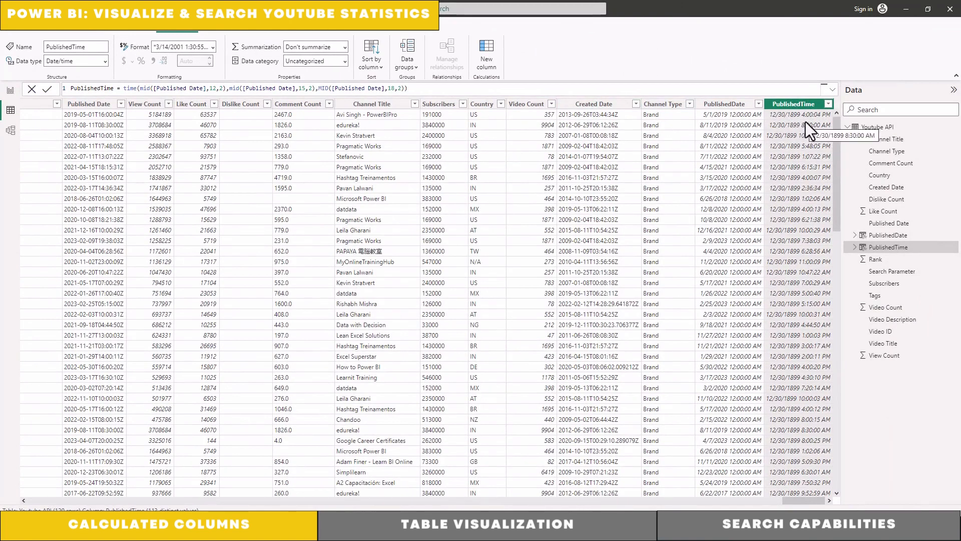
- Set the data type of the PublishedTime column to Time
{"action": "left_click", "coordinate": [104, 64]}
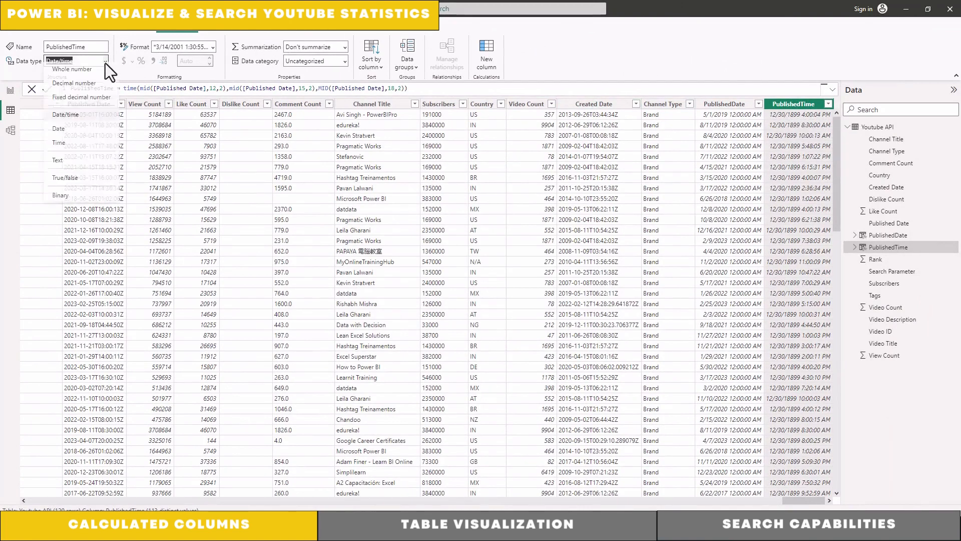
{"action": "left_click", "coordinate": [59, 148]}
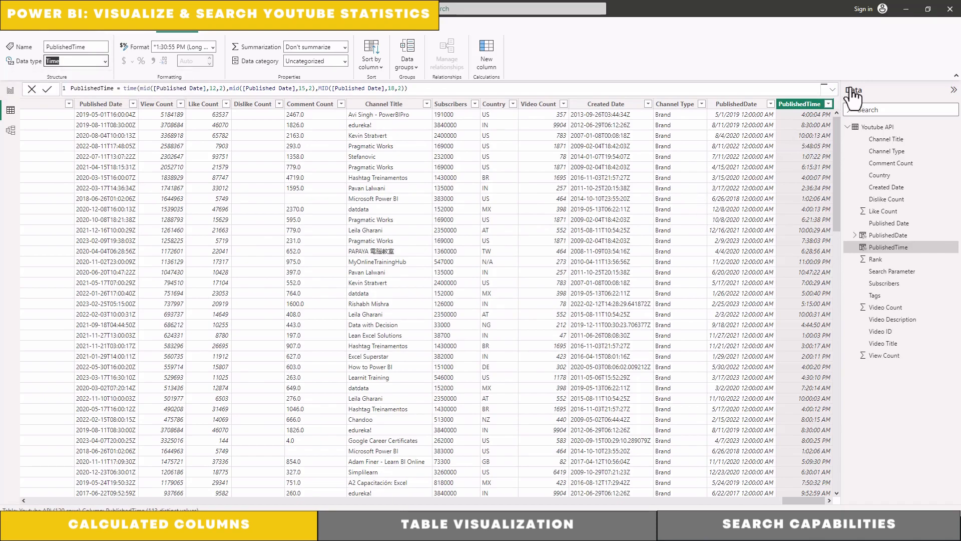
- Add a calculated column to the Youtube API table: ChannelCreatedDate = date(left([Created Date],4),mid([Created Date],6,2),mid([Created Date],9,2))
{"action": "right_click", "coordinate": [876, 129]}
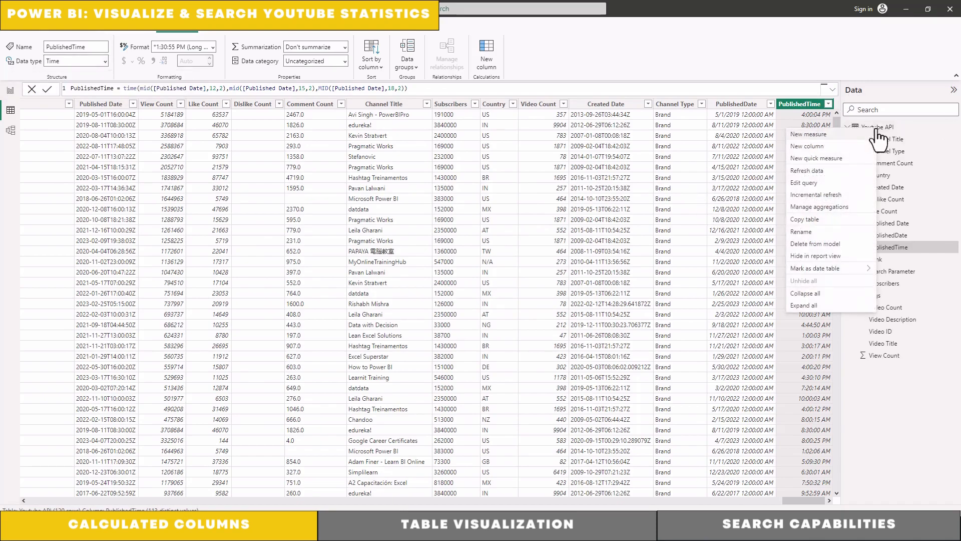
{"action": "left_click", "coordinate": [812, 147]}
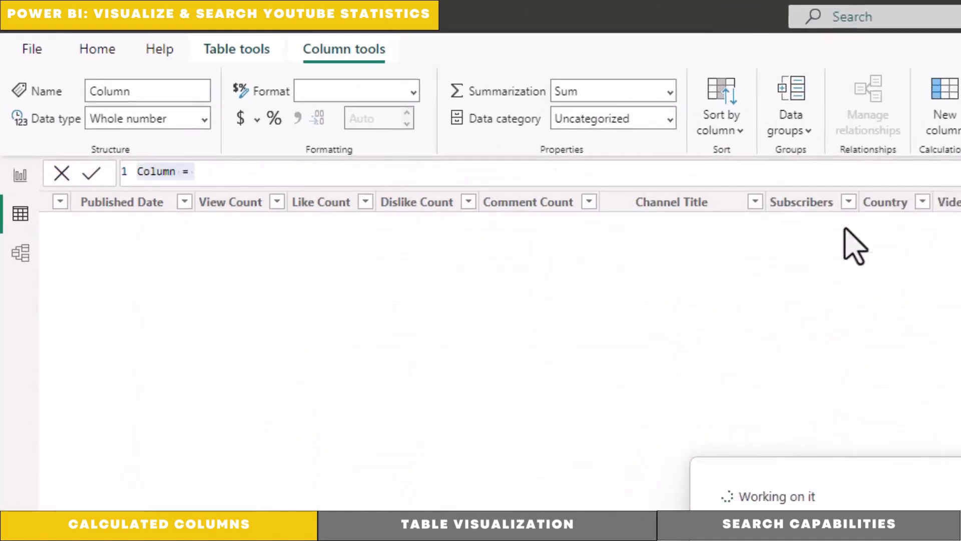
{"action": "type", "text": "ChannelCreatedDate = date(left([Created Date],4),mid([Created Date],6,2),mid([Created Date],9,2))"}
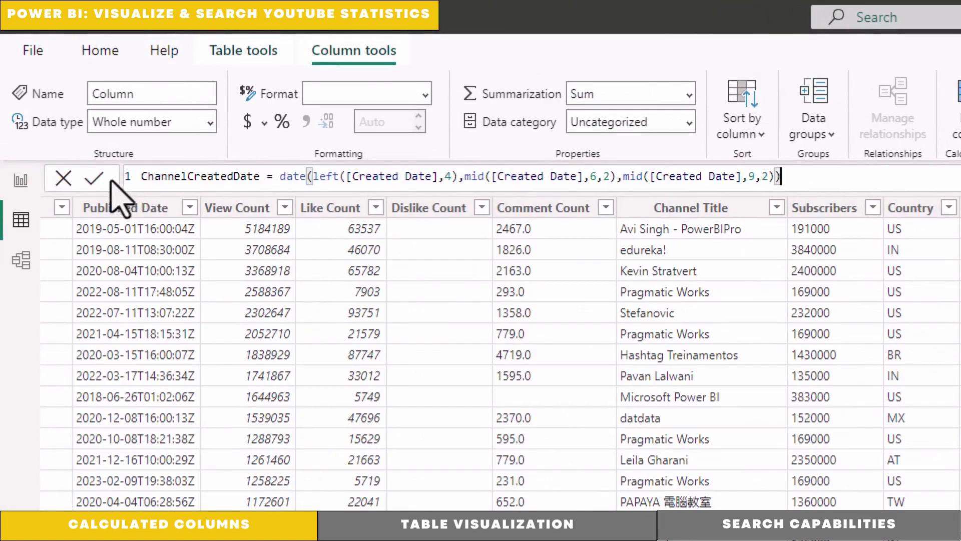
{"action": "left_click", "coordinate": [94, 178]}
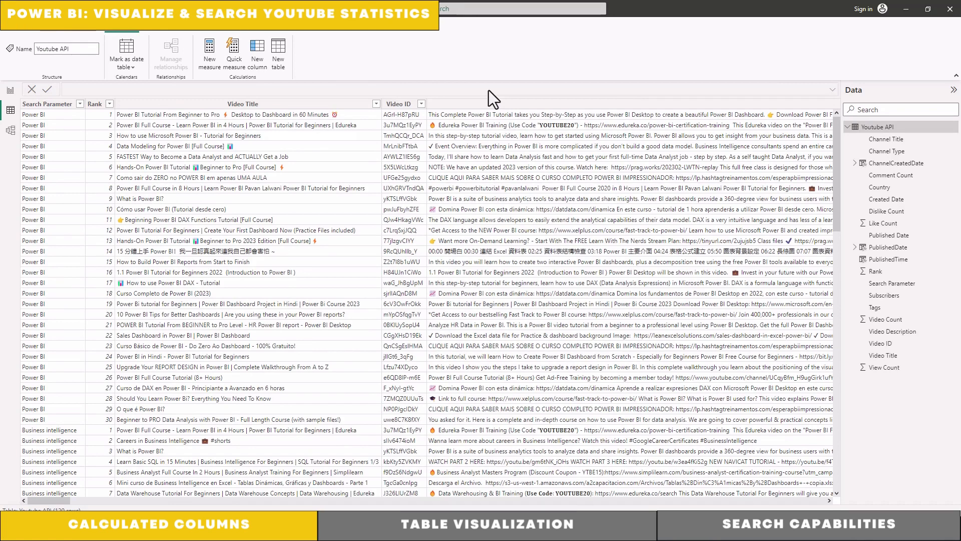
- Add a calculated column to the Youtube API table: Search Field = [Video Title] & " " & [Channel Title] & " " & [Video Description] & " " & [Tags]
{"action": "right_click", "coordinate": [868, 127]}
{"action": "left_click", "coordinate": [912, 147]}
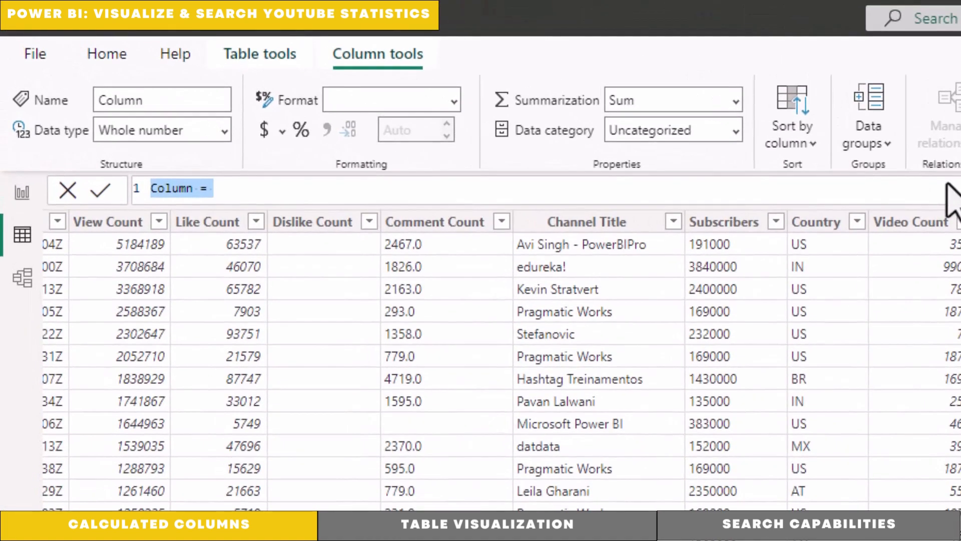
{"action": "type", "text": "Search Field = [Video Title] & \" \" & [Channel Title] & \" \" & [Video Description] & \" \" & [Tags]"}
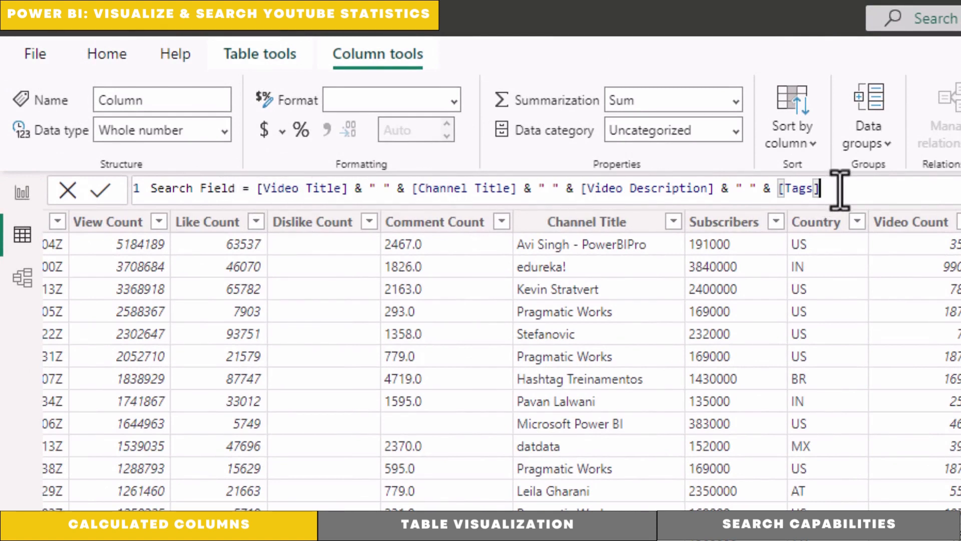
{"action": "left_click", "coordinate": [102, 198]}
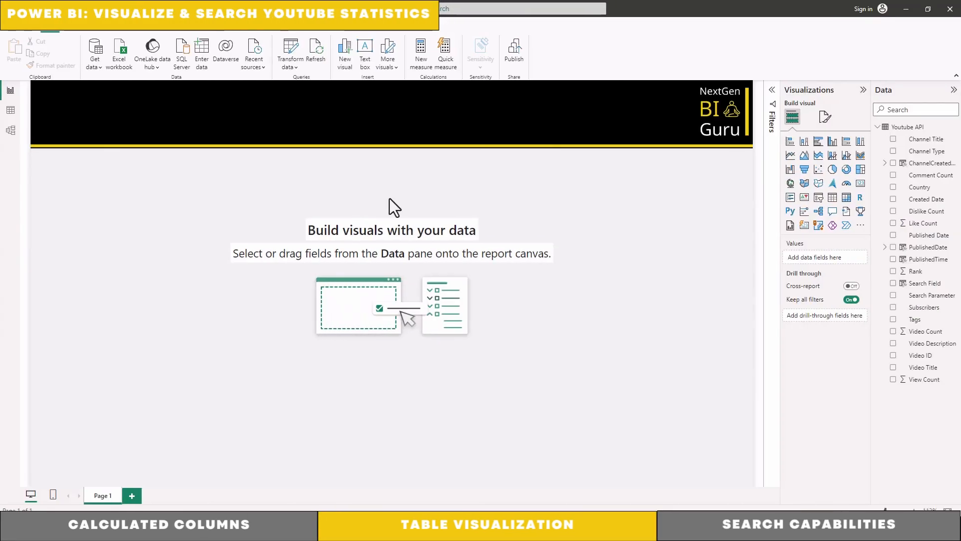
- Insert a table visual on Page 1 and size it to the full page width, leaving a gap below the header banner
{"action": "left_click", "coordinate": [832, 198]}
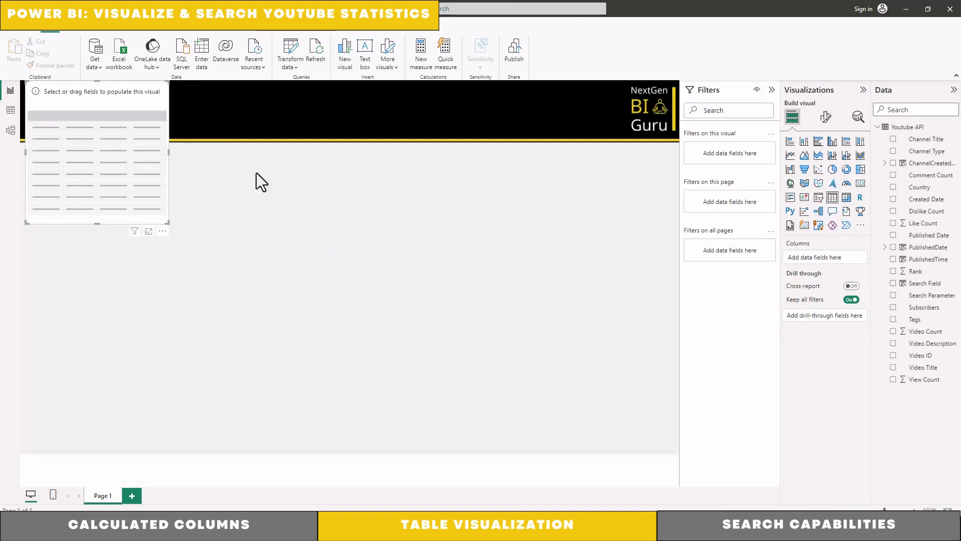
{"action": "left_click_drag", "start_coordinate": [138, 179], "coordinate": [144, 235]}
{"action": "left_click_drag", "start_coordinate": [167, 284], "coordinate": [723, 477]}
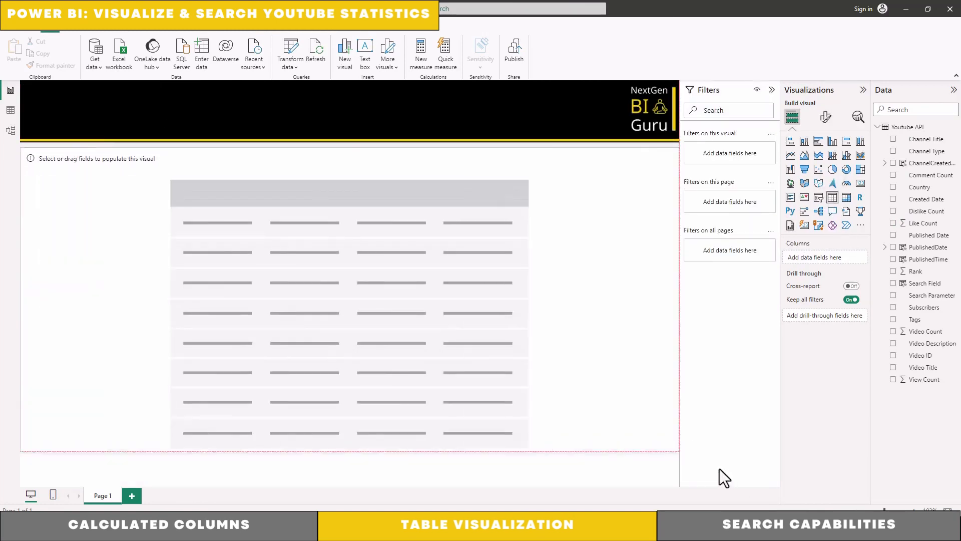
{"action": "left_click_drag", "start_coordinate": [344, 185], "coordinate": [348, 191]}
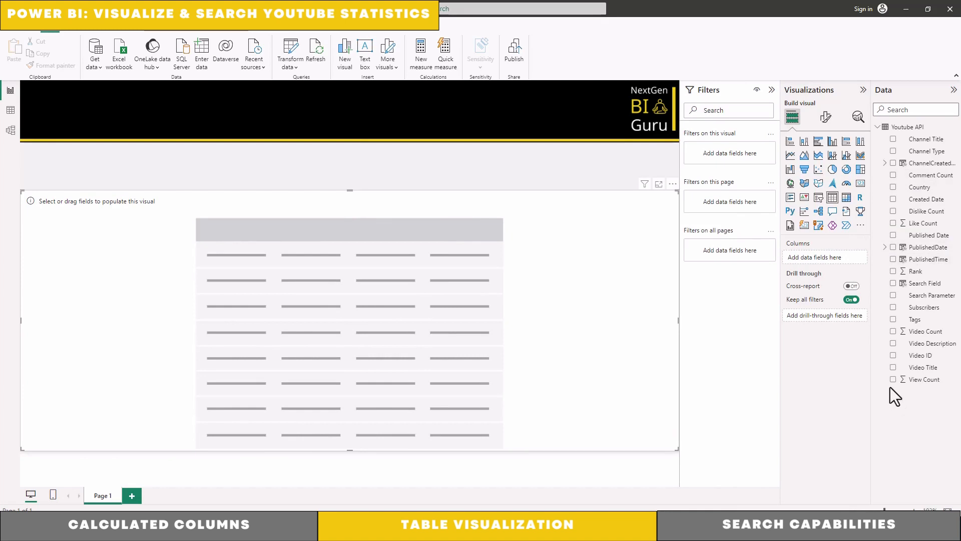
- Add Video Title, Video ID, View Count, Like Count, PublishedDate and PublishedTime to the table, showing PublishedDate as a plain date instead of a hierarchy
{"action": "left_click", "coordinate": [892, 369]}
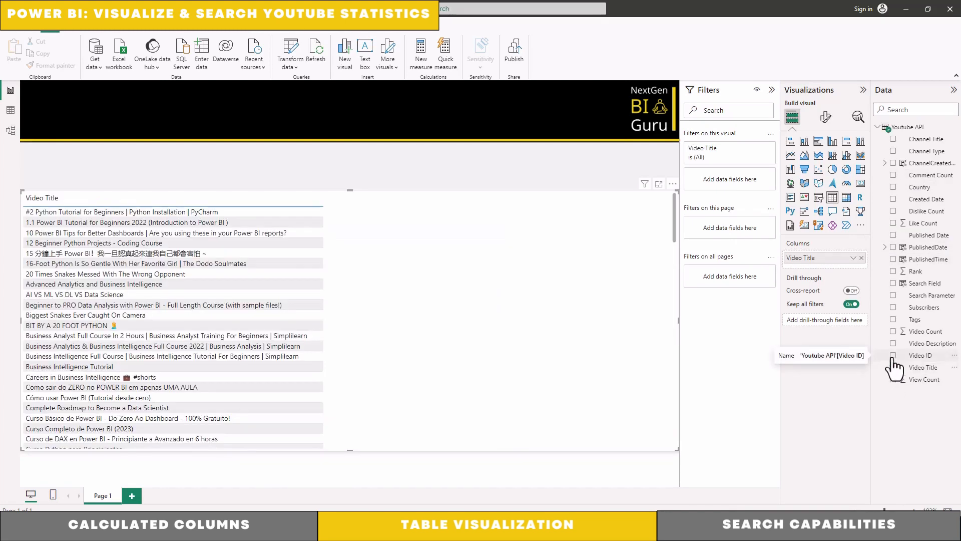
{"action": "left_click", "coordinate": [892, 356]}
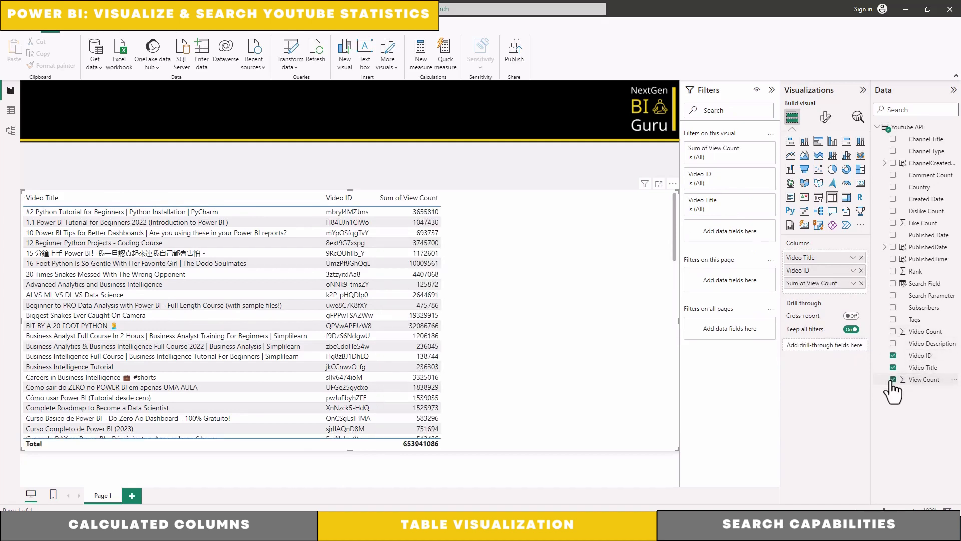
{"action": "left_click", "coordinate": [893, 223]}
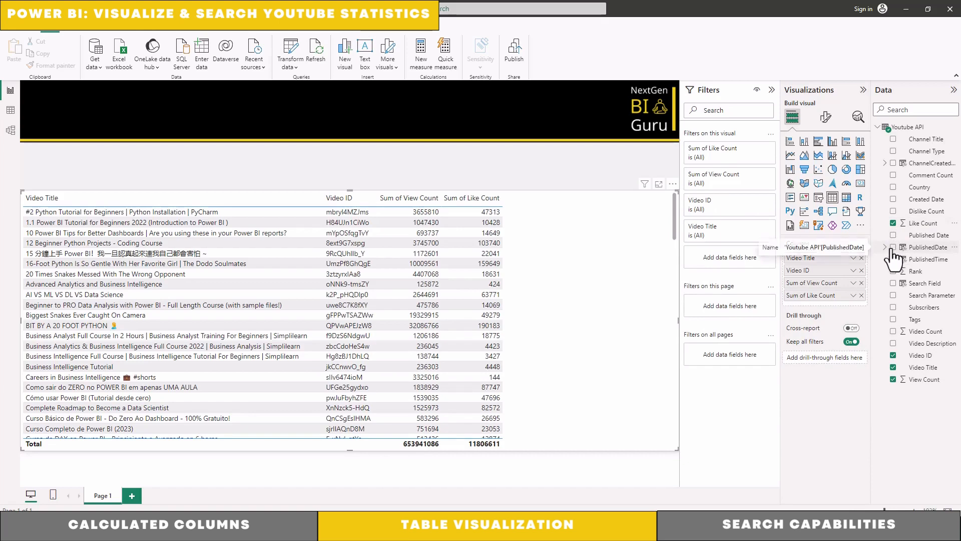
{"action": "left_click", "coordinate": [893, 247]}
{"action": "left_click", "coordinate": [893, 259]}
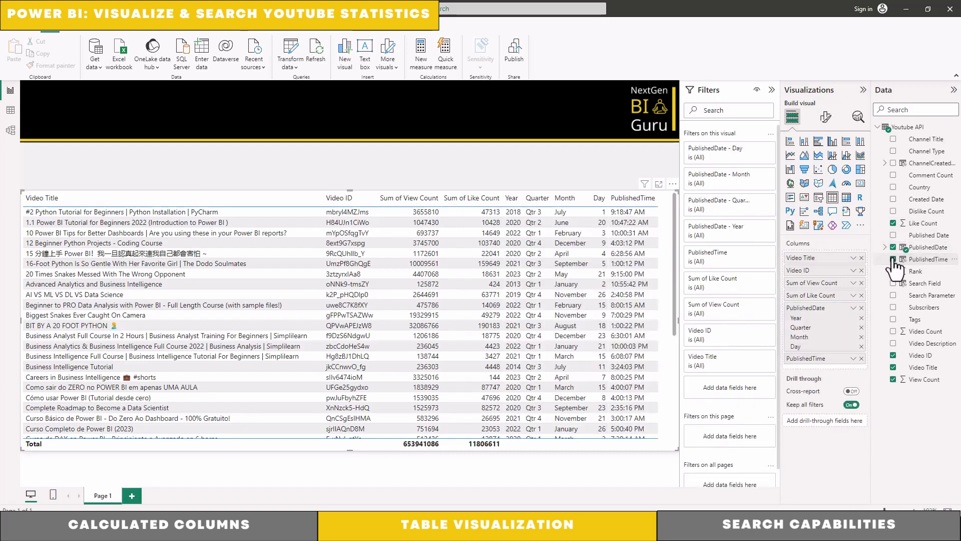
{"action": "left_click", "coordinate": [853, 307]}
{"action": "left_click", "coordinate": [891, 361]}
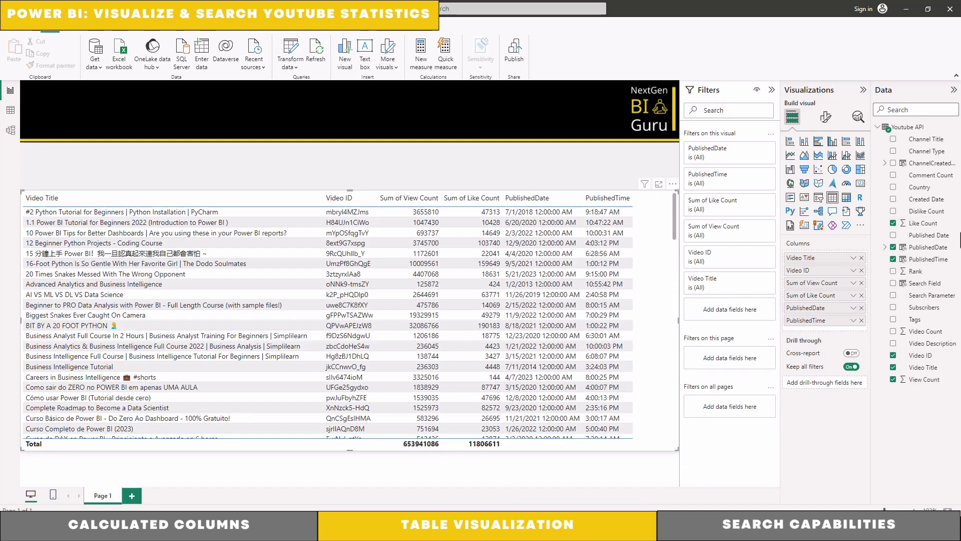
- Add Channel Title, Channel Type, Country and ChannelCreatedDate to the table, showing ChannelCreatedDate as a plain date instead of a hierarchy
{"action": "left_click", "coordinate": [893, 140]}
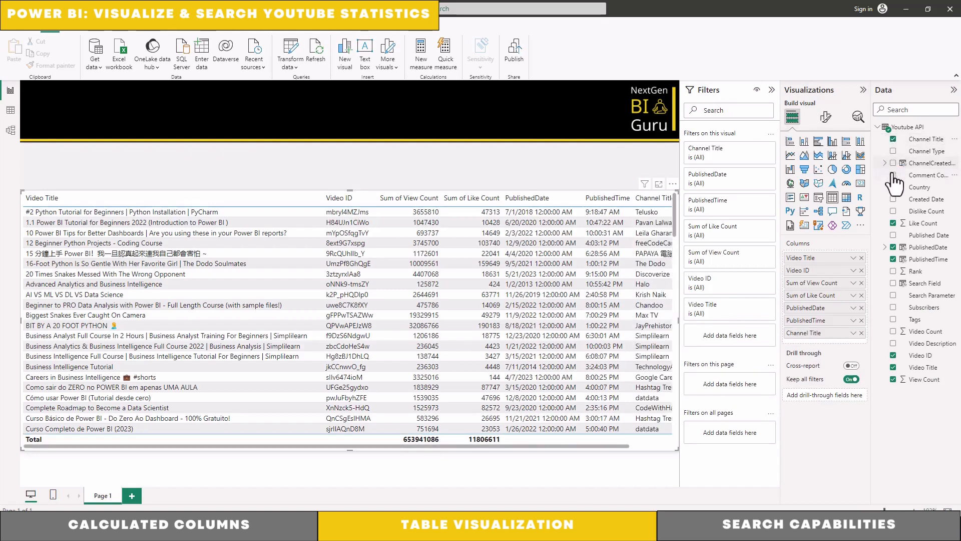
{"action": "left_click", "coordinate": [893, 152]}
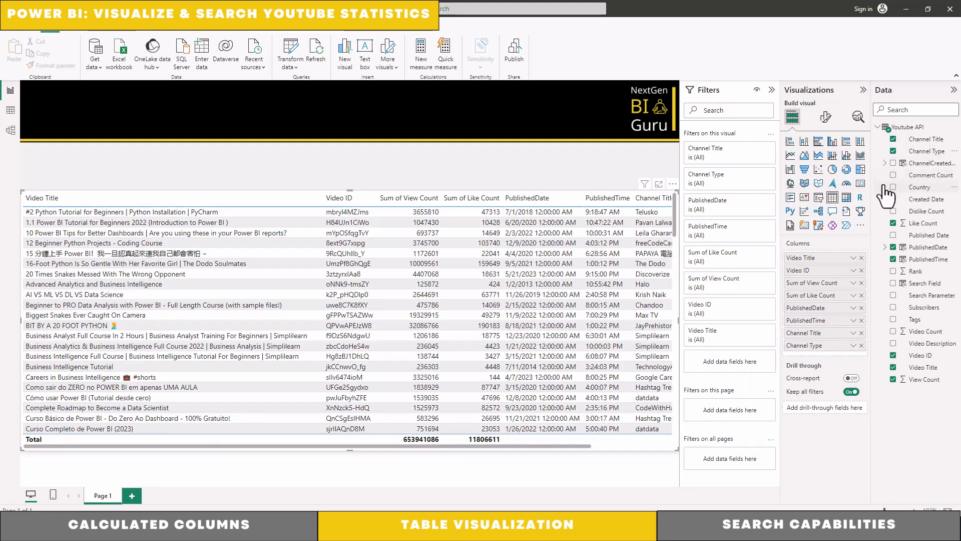
{"action": "left_click", "coordinate": [893, 188]}
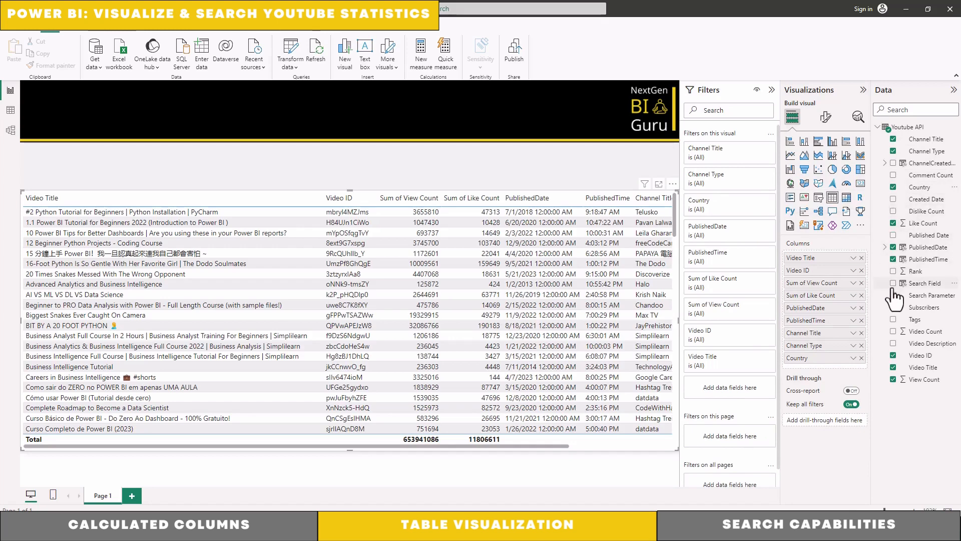
{"action": "left_click", "coordinate": [893, 163]}
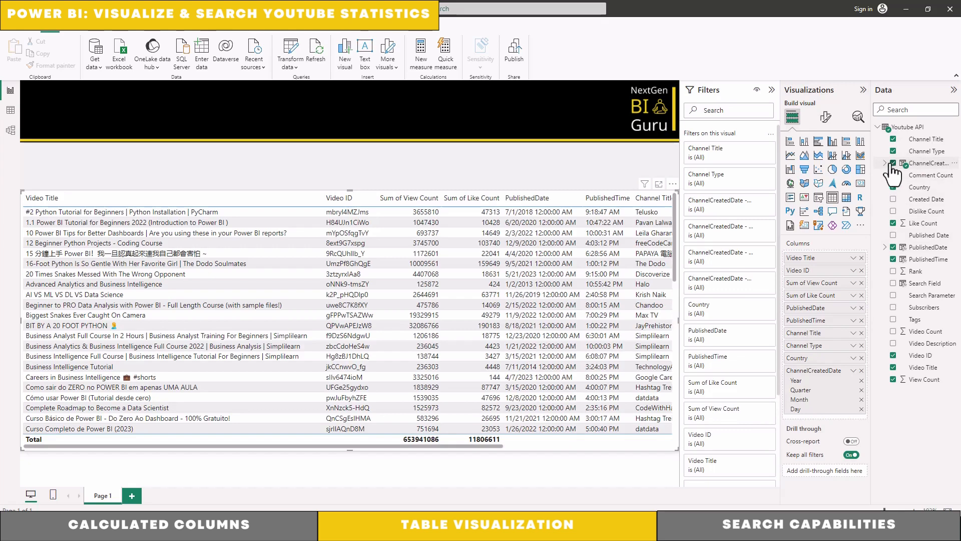
{"action": "left_click", "coordinate": [853, 371]}
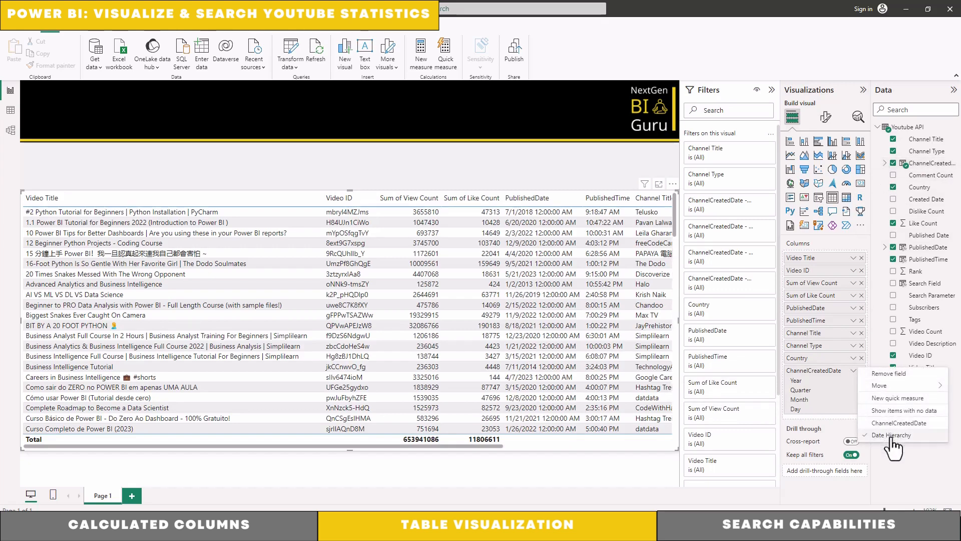
{"action": "left_click", "coordinate": [889, 424]}
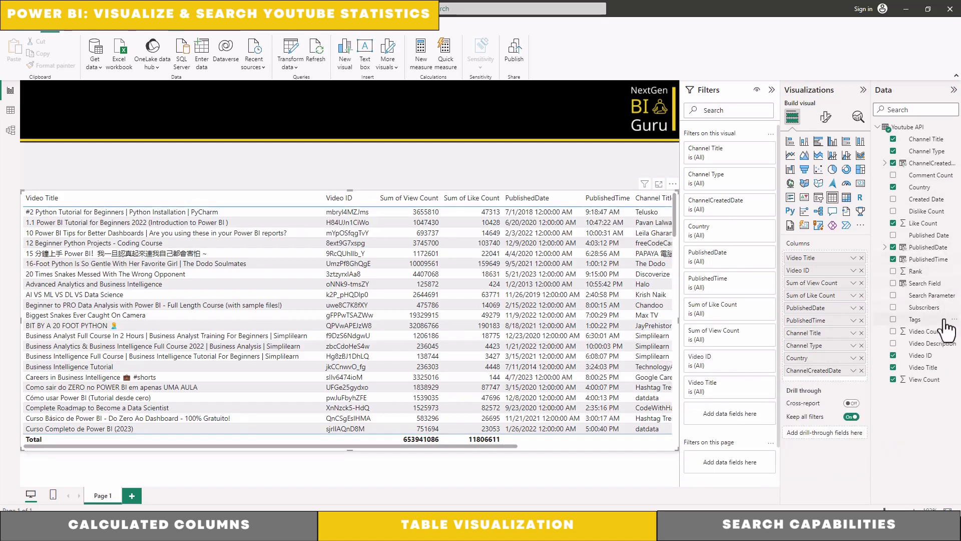
- Add the Tags field to the table and place it directly after the like count column
{"action": "left_click", "coordinate": [894, 320]}
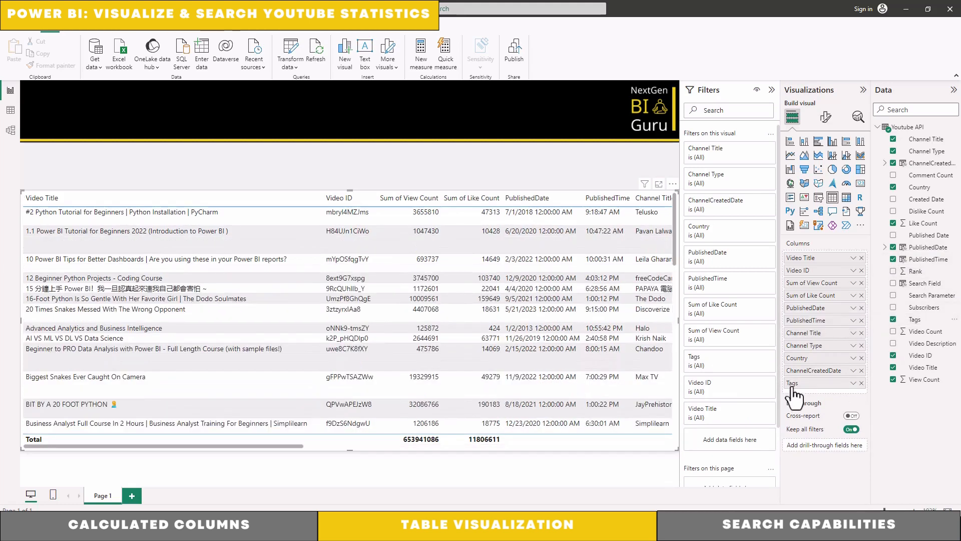
{"action": "left_click_drag", "start_coordinate": [803, 383], "coordinate": [812, 299]}
- Rename the table's Sum of View Count and Sum of Like Count columns as View Count and Like Count
{"action": "double_click", "coordinate": [805, 284]}
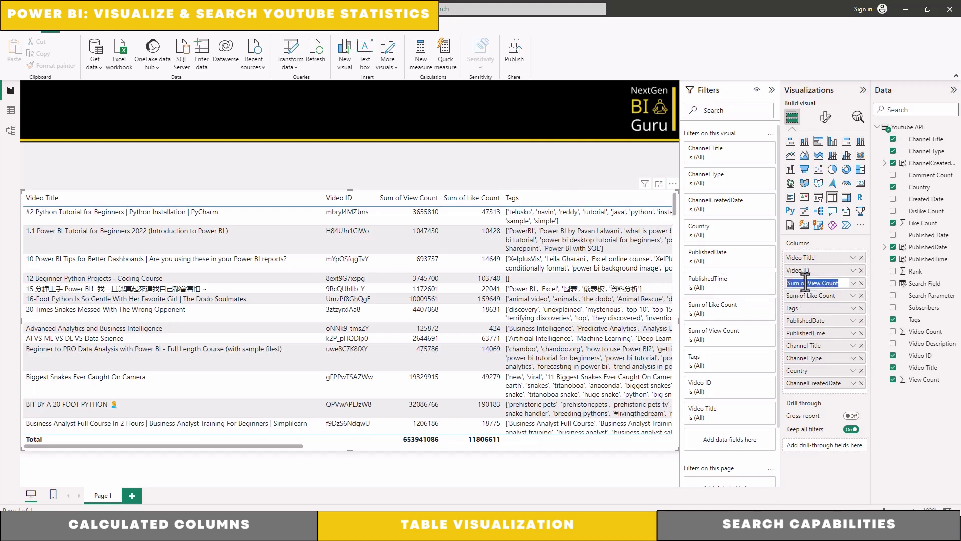
{"action": "left_click", "coordinate": [809, 282]}
{"action": "left_click_drag", "start_coordinate": [809, 283], "coordinate": [778, 288]}
{"action": "key", "text": "BackSpace"}
{"action": "double_click", "coordinate": [798, 296]}
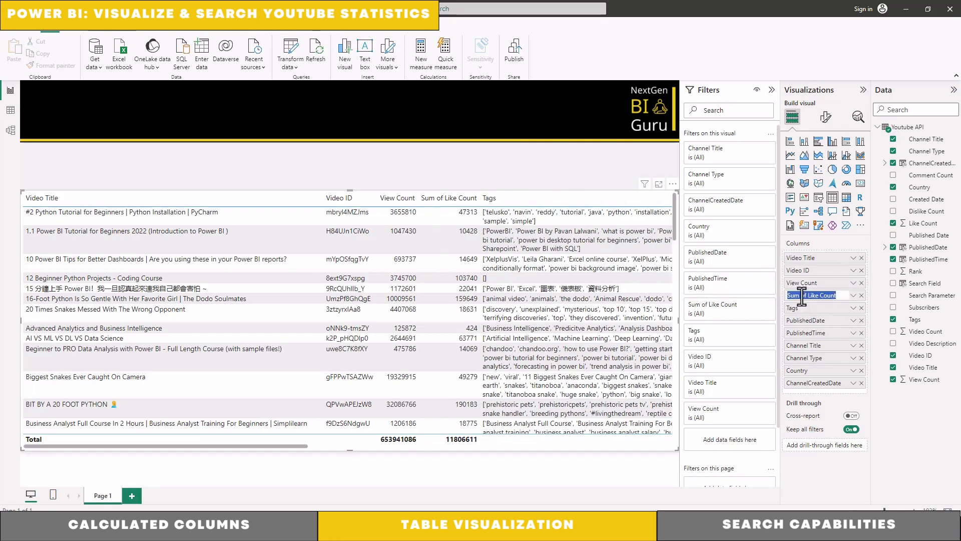
{"action": "left_click", "coordinate": [808, 295]}
{"action": "left_click_drag", "start_coordinate": [807, 294], "coordinate": [777, 298]}
{"action": "key", "text": "BackSpace"}
{"action": "key", "text": "Return"}
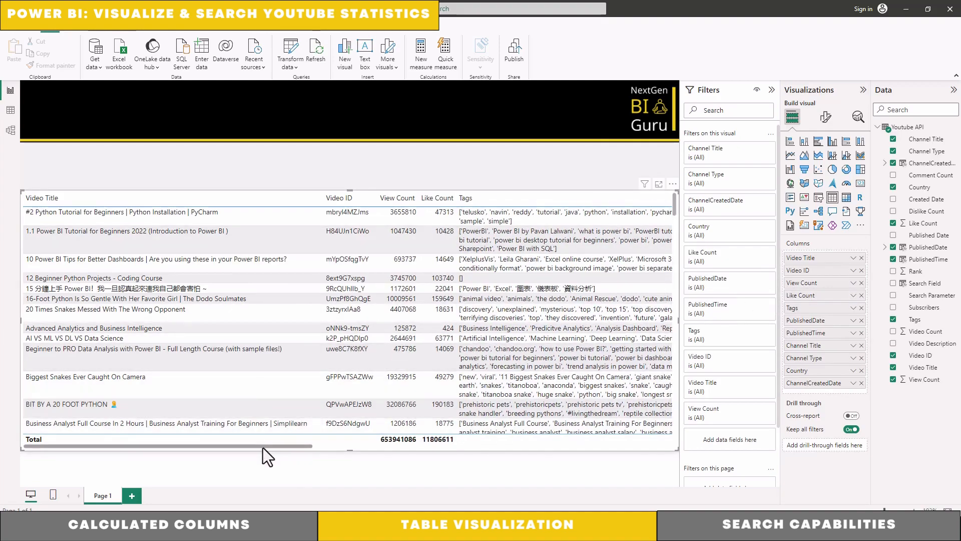
- Turn off the table visual's background and give it a visual border with 10 px rounded corners
{"action": "left_click_drag", "start_coordinate": [263, 447], "coordinate": [390, 157]}
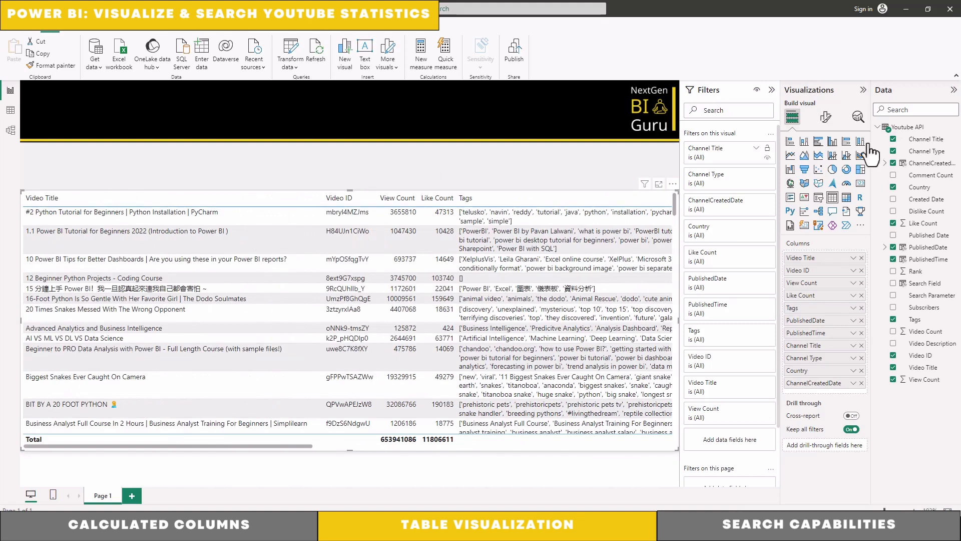
{"action": "left_click", "coordinate": [826, 117]}
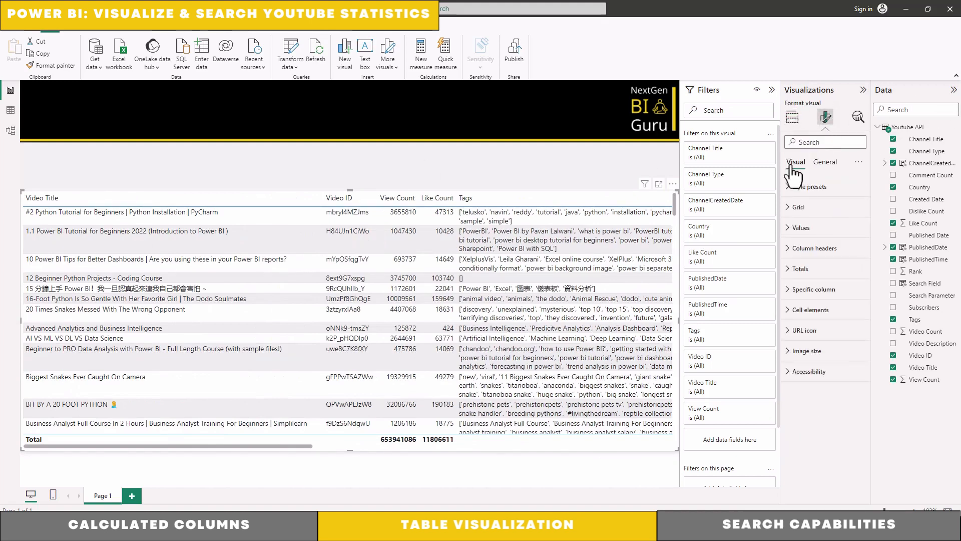
{"action": "left_click", "coordinate": [825, 162]}
{"action": "left_click", "coordinate": [803, 227]}
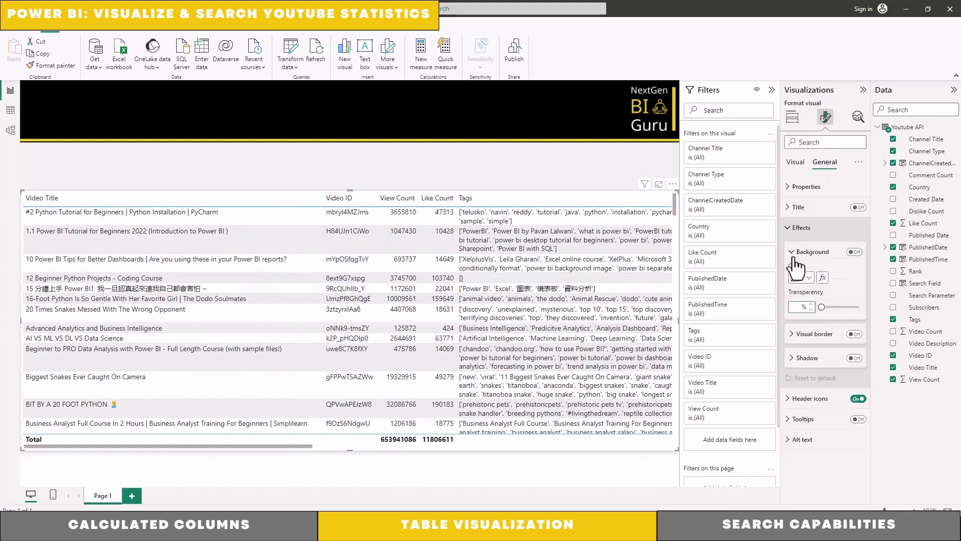
{"action": "left_click", "coordinate": [854, 252]}
{"action": "left_click", "coordinate": [854, 334]}
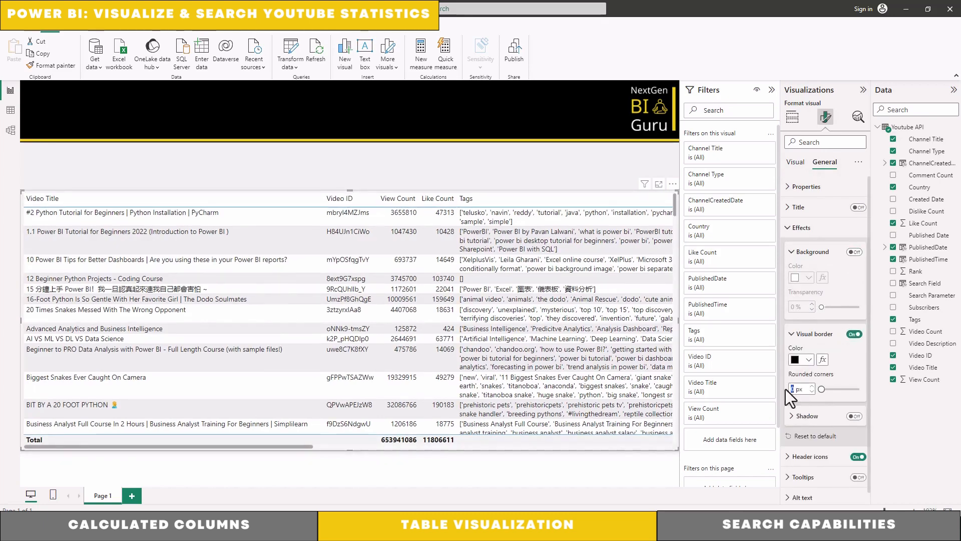
{"action": "type", "text": "10"}
{"action": "key", "text": "Return"}
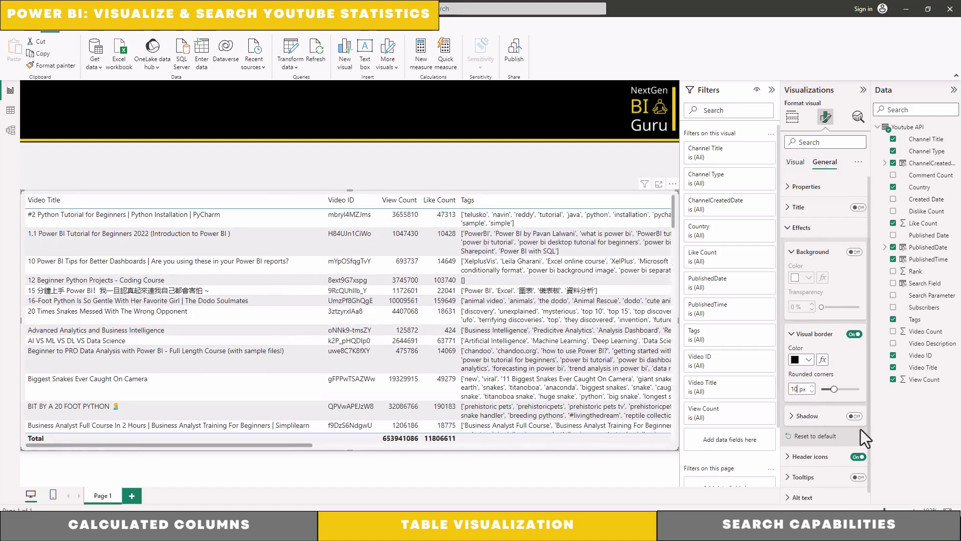
- Turn on the table visual's shadow and set its position to Center
{"action": "left_click", "coordinate": [856, 417]}
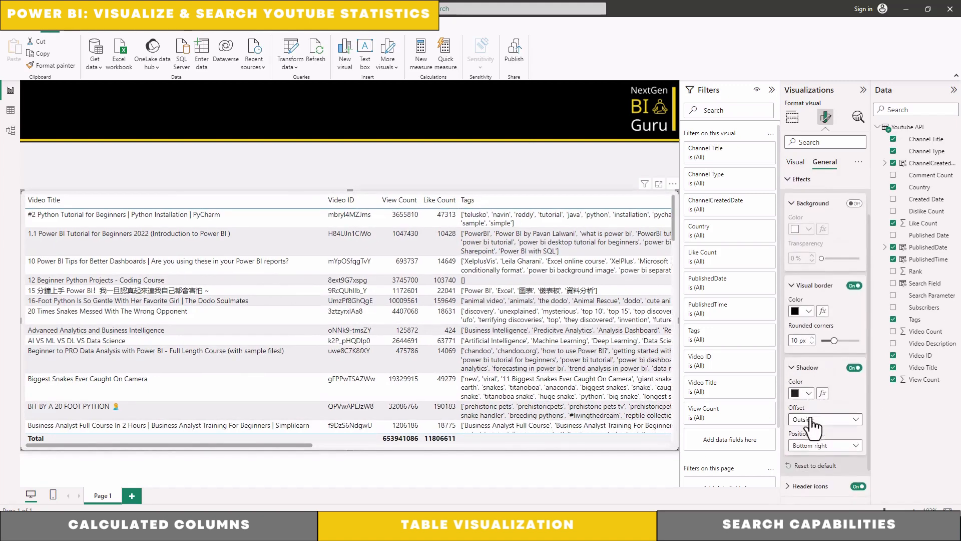
{"action": "left_click", "coordinate": [821, 445]}
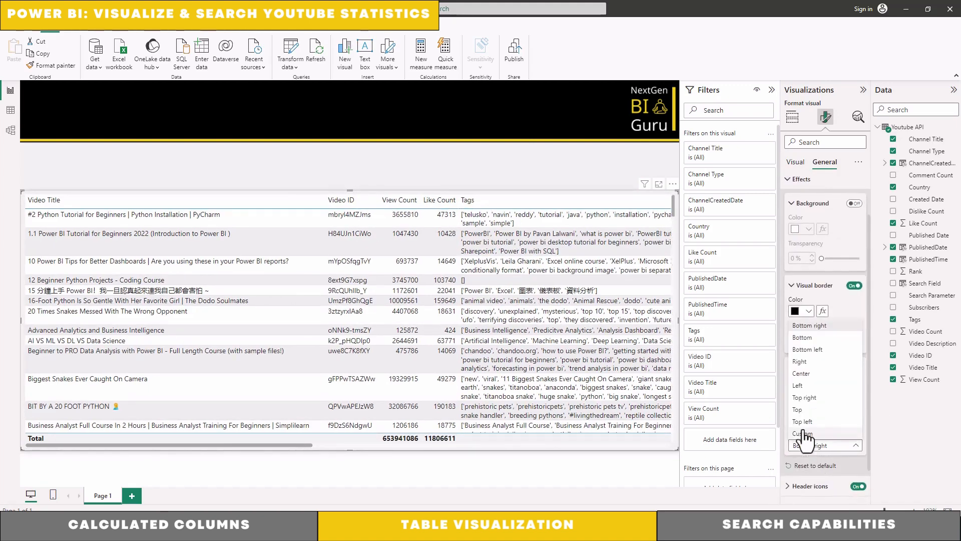
{"action": "left_click", "coordinate": [816, 373]}
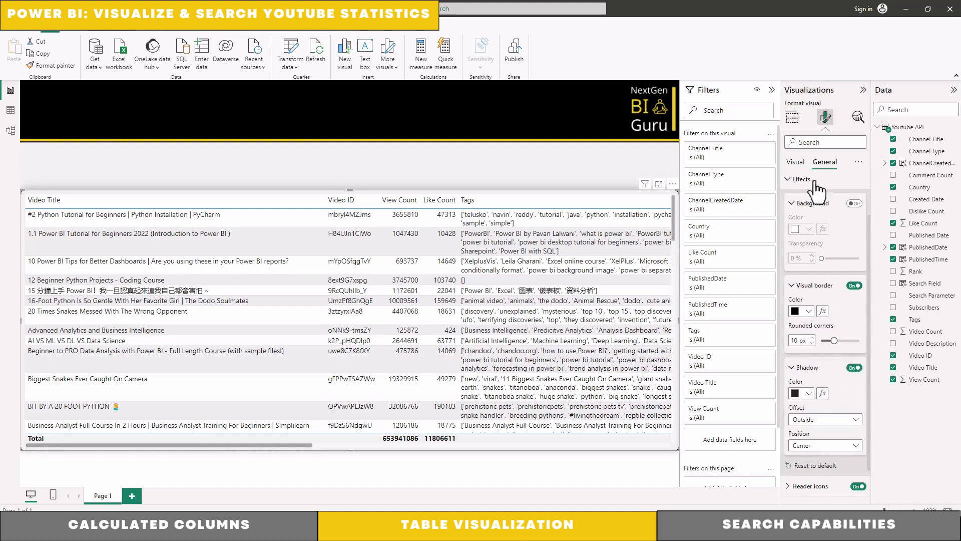
- Apply the Bold header style preset to the video table
{"action": "left_click", "coordinate": [797, 180]}
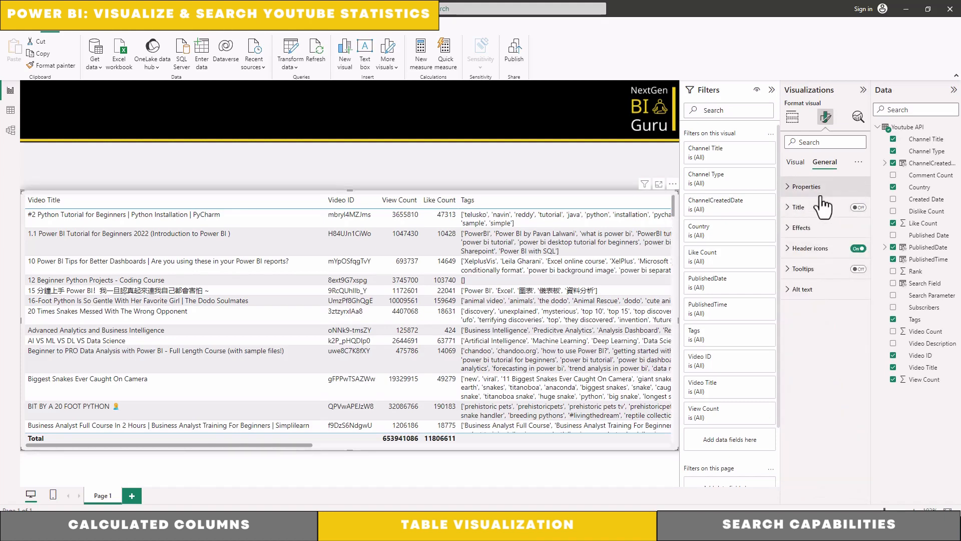
{"action": "left_click", "coordinate": [798, 163]}
{"action": "left_click", "coordinate": [816, 188]}
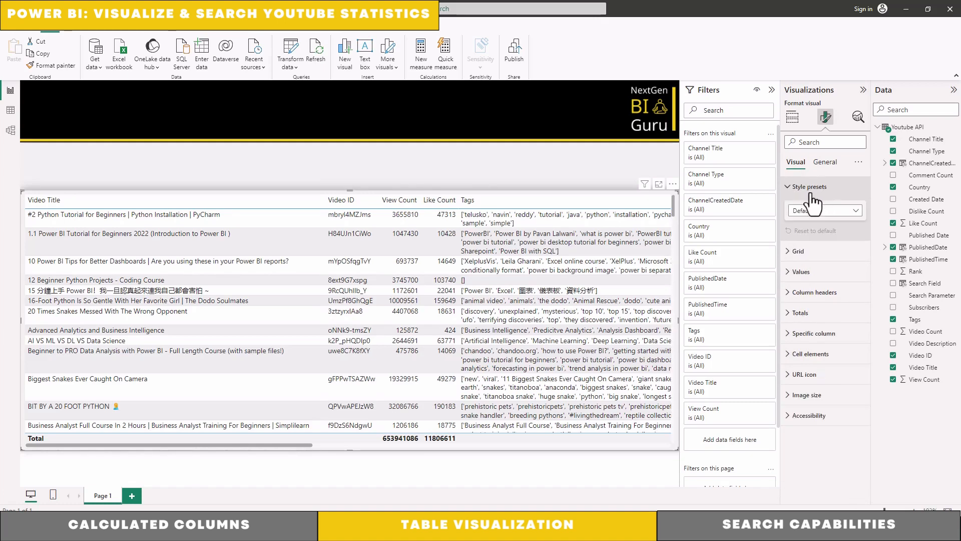
{"action": "left_click", "coordinate": [855, 213]}
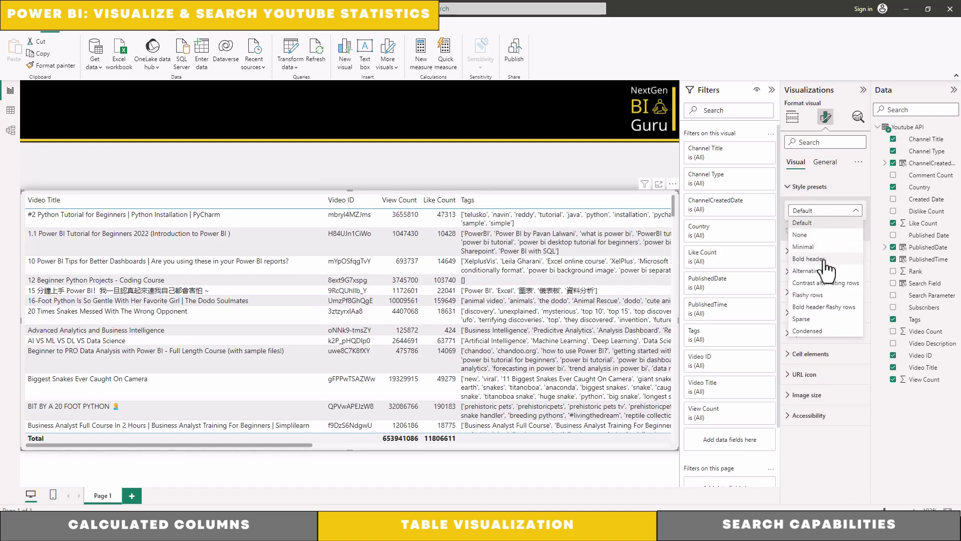
{"action": "left_click", "coordinate": [823, 259]}
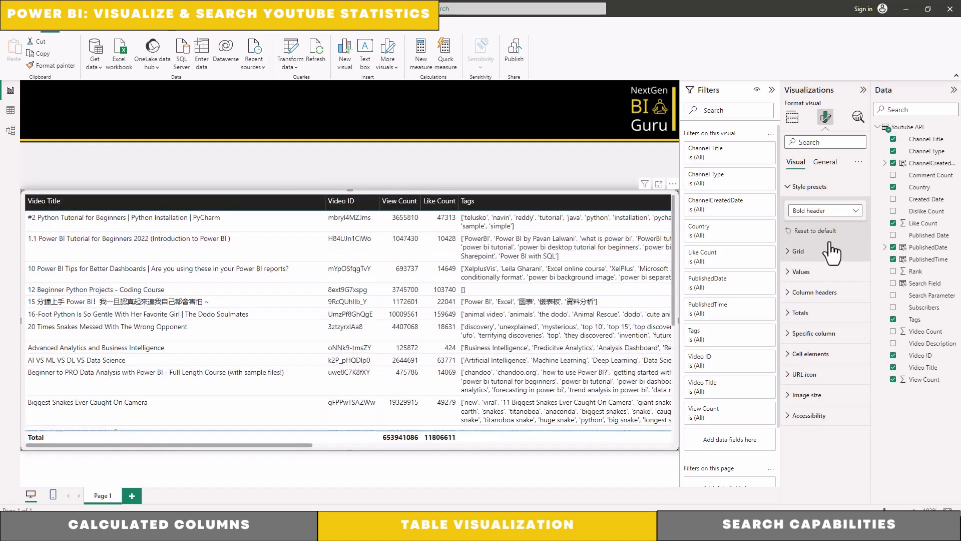
{"action": "left_click", "coordinate": [808, 187]}
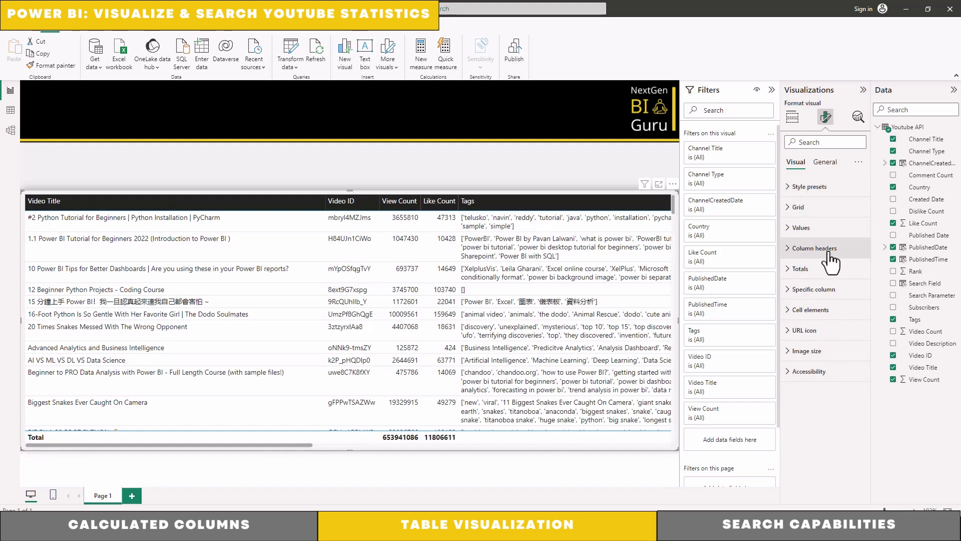
- Set the background color of the table's column headers to the darkest yellow theme shade
{"action": "left_click", "coordinate": [826, 251]}
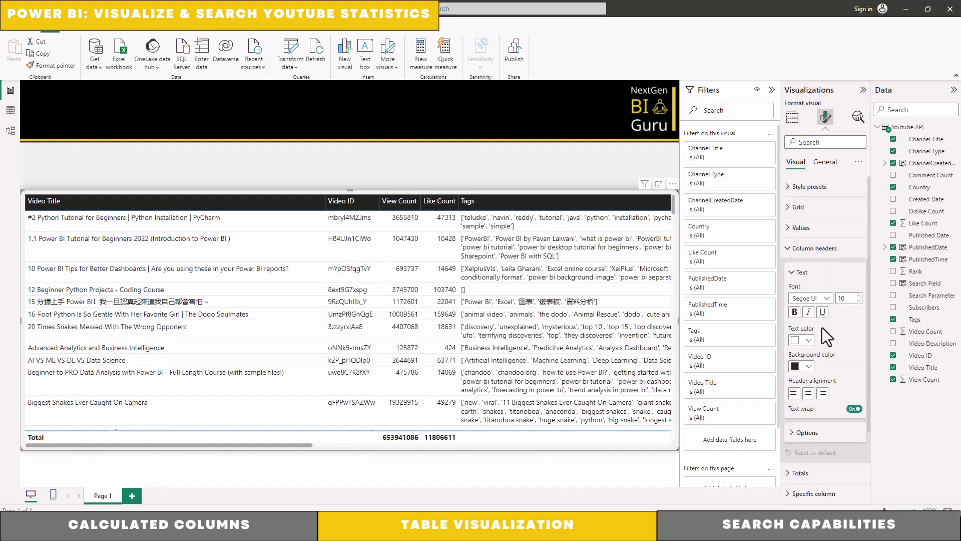
{"action": "left_click", "coordinate": [806, 366]}
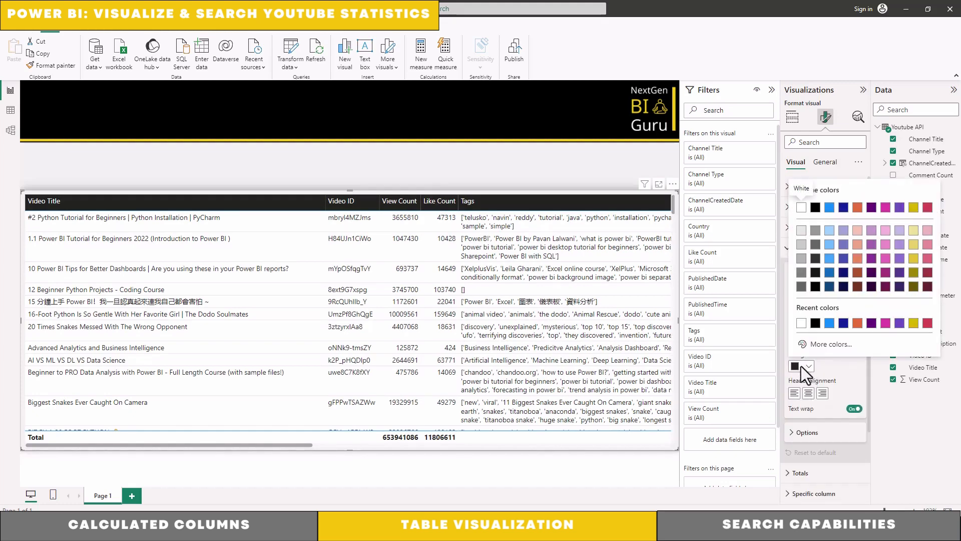
{"action": "left_click", "coordinate": [914, 286]}
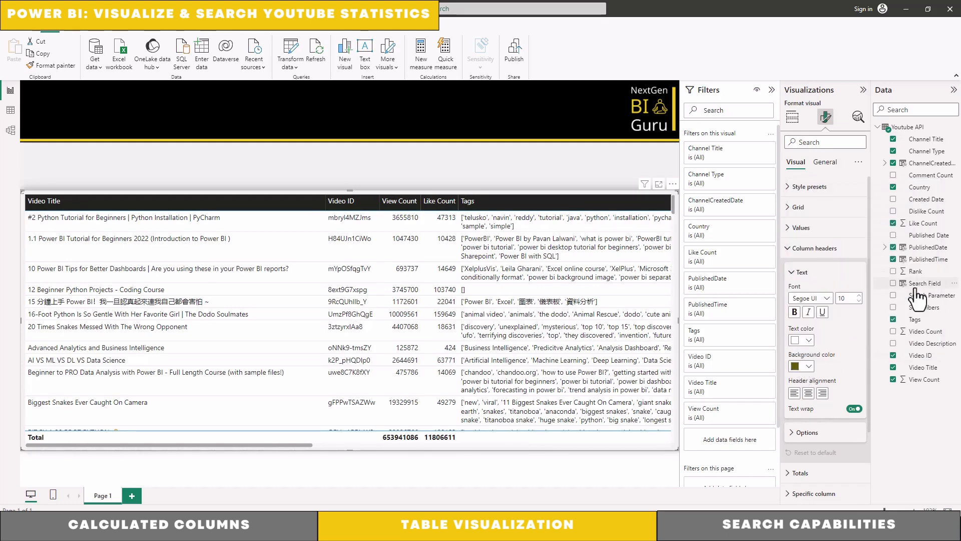
{"action": "left_click", "coordinate": [787, 250]}
- Turn off the table's totals row and deselect the visual
{"action": "left_click", "coordinate": [790, 270]}
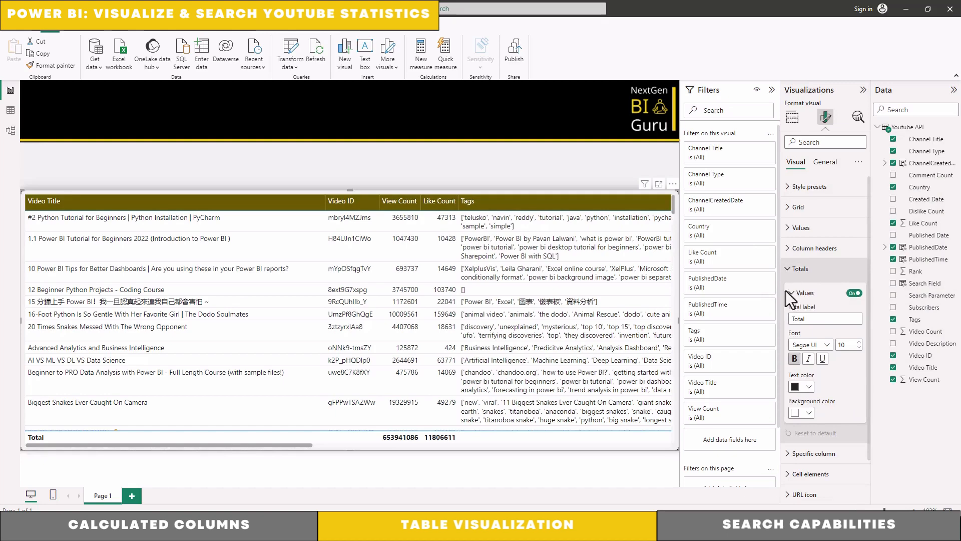
{"action": "left_click", "coordinate": [854, 293]}
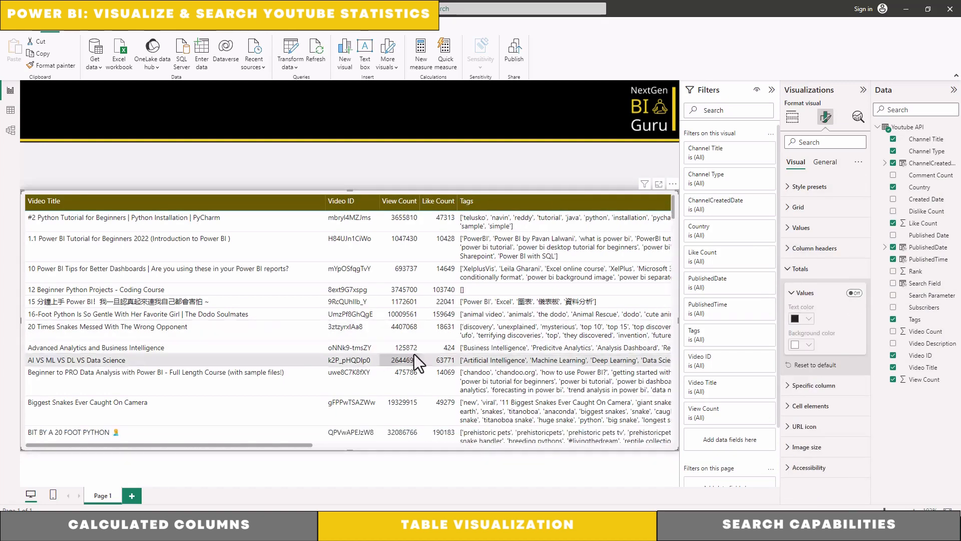
{"action": "left_click", "coordinate": [248, 161]}
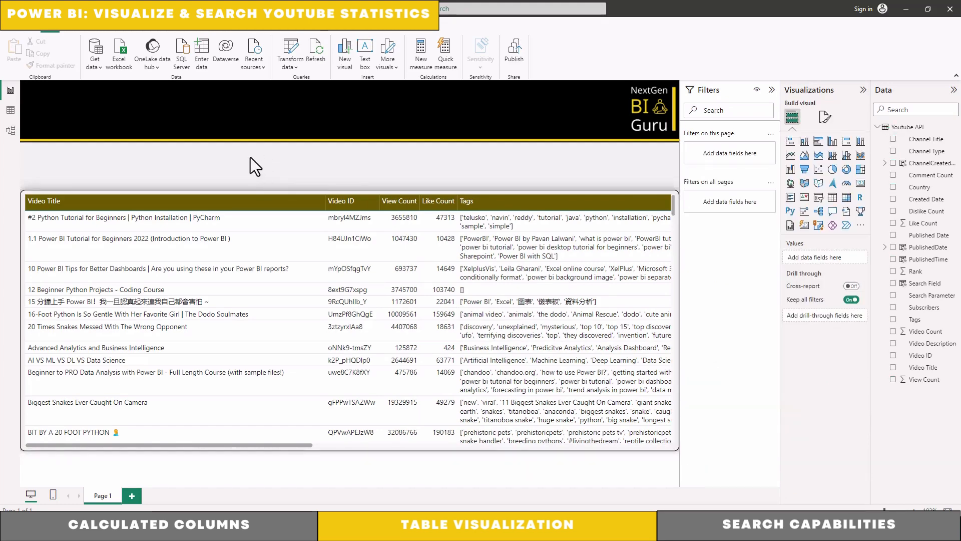
- Rename the report page as Search and add a second page named Description
{"action": "double_click", "coordinate": [101, 494]}
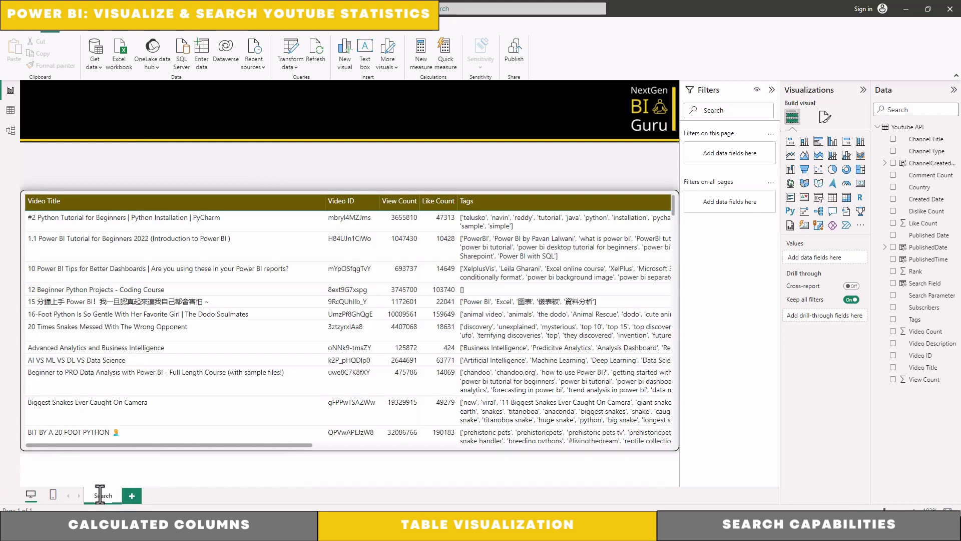
{"action": "left_click", "coordinate": [132, 496]}
{"action": "double_click", "coordinate": [134, 498]}
{"action": "type", "text": "Descript"}
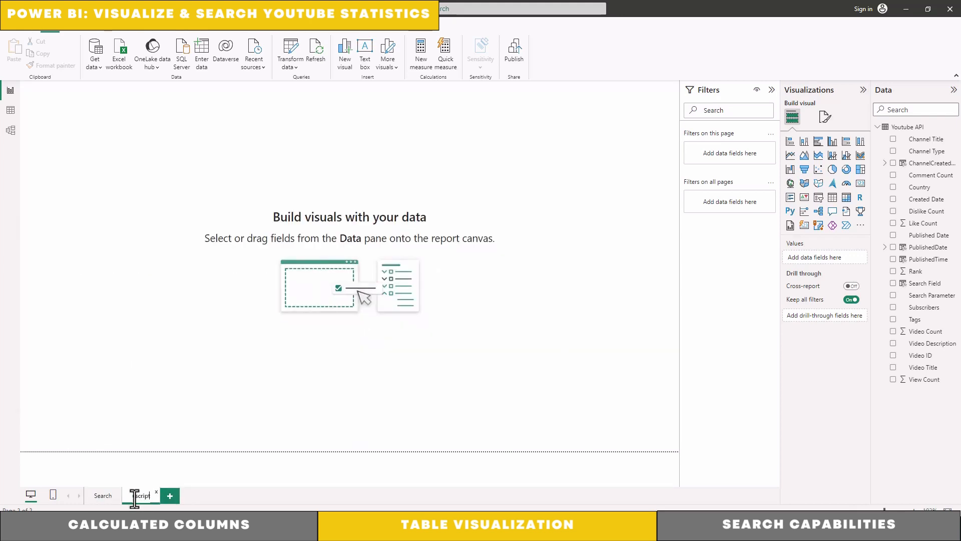
{"action": "type", "text": "ion"}
{"action": "key", "text": "Return"}
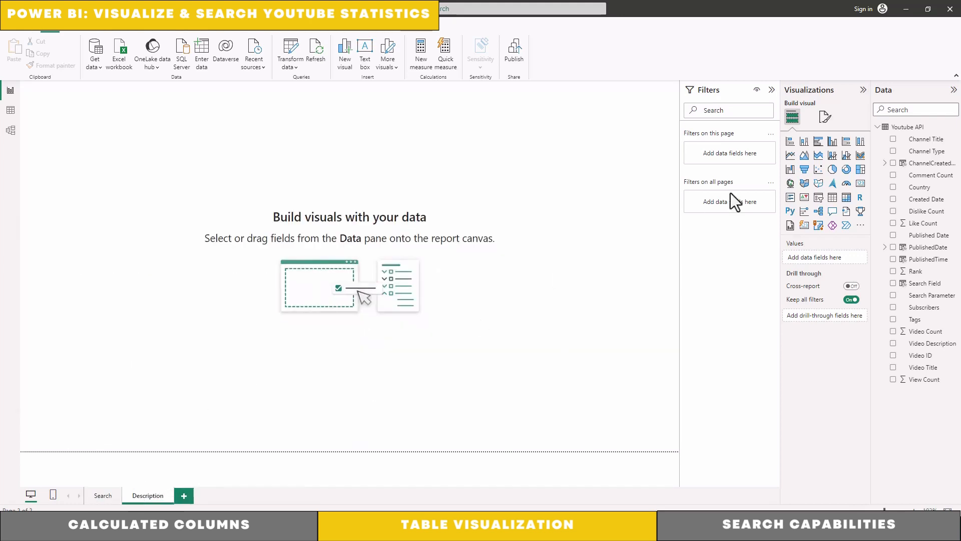
- Use BG_Trends.svg as the canvas background image of the Description page
{"action": "left_click", "coordinate": [825, 117]}
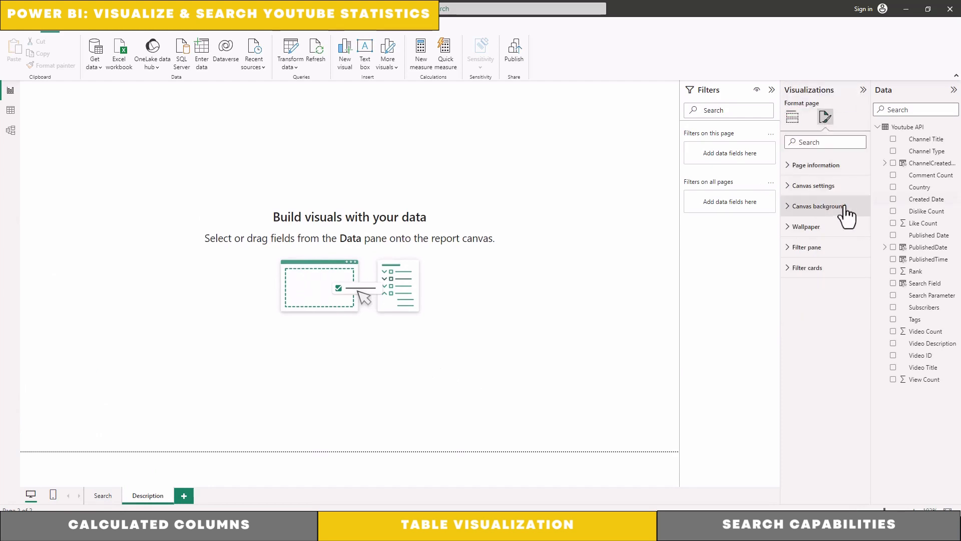
{"action": "left_click", "coordinate": [816, 207]}
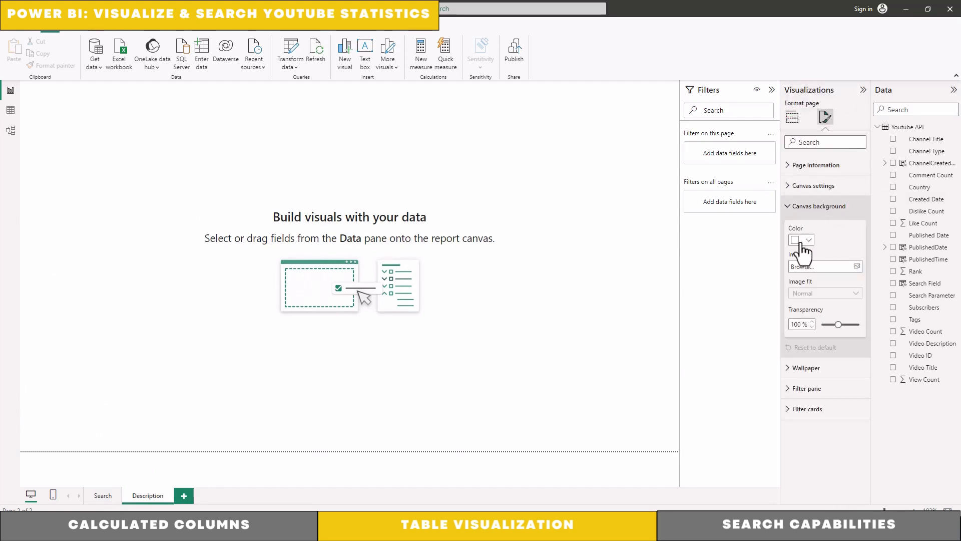
{"action": "left_click", "coordinate": [857, 266]}
{"action": "left_click", "coordinate": [70, 146]}
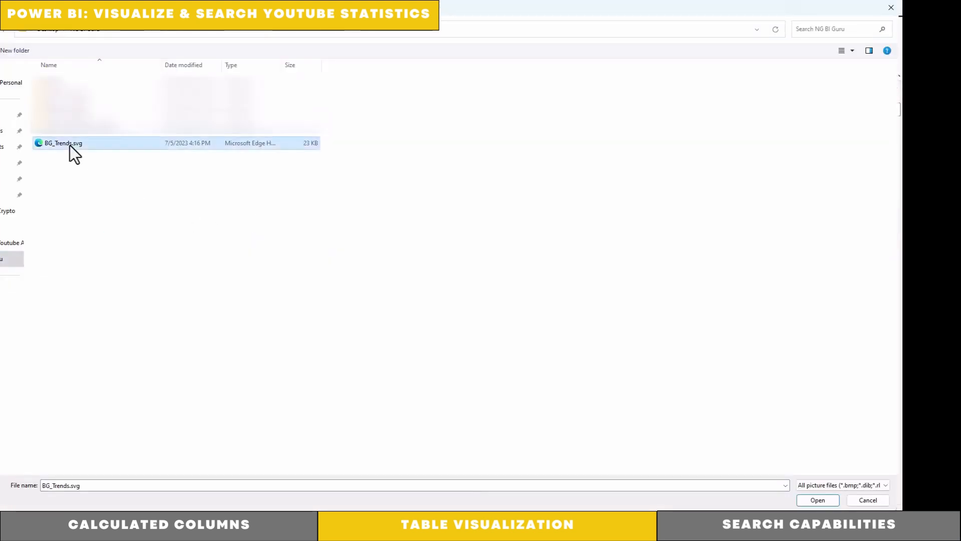
{"action": "double_click", "coordinate": [71, 146]}
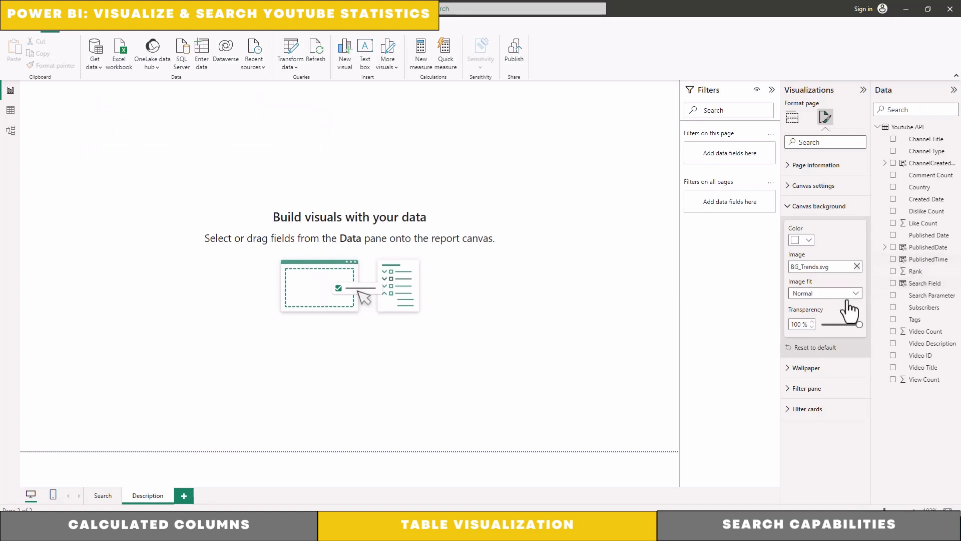
- Set the Description page's background image fit to Fit and its transparency to 0%
{"action": "left_click", "coordinate": [807, 295]}
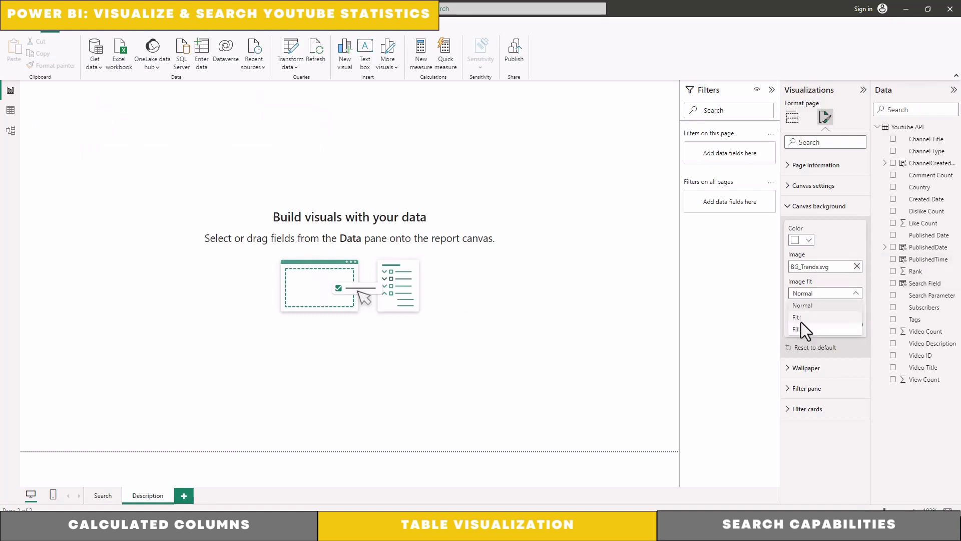
{"action": "left_click", "coordinate": [801, 321]}
{"action": "double_click", "coordinate": [798, 325]}
{"action": "type", "text": "0"}
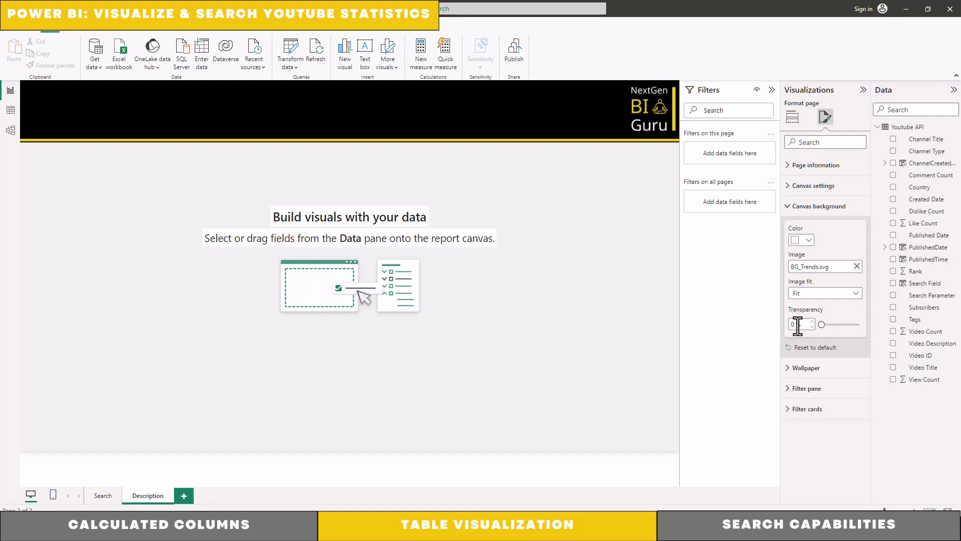
{"action": "left_click", "coordinate": [537, 215]}
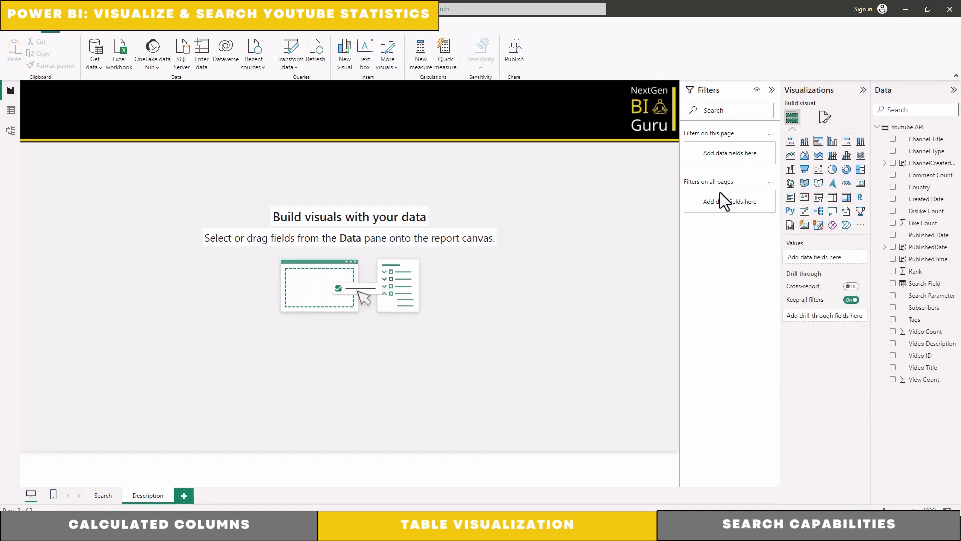
- Add a table visual filling the Description page below the banner and populate it with the Video Description field
{"action": "left_click", "coordinate": [833, 205]}
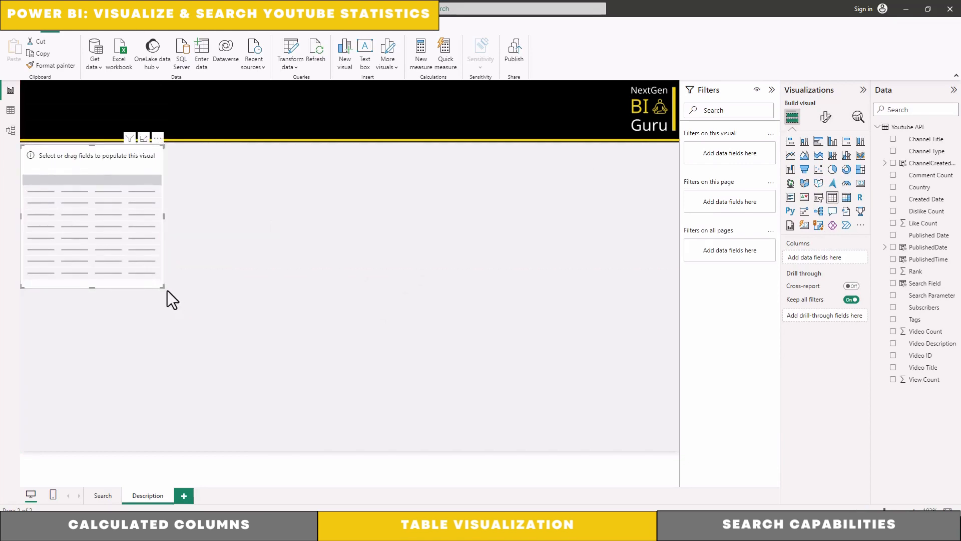
{"action": "left_click_drag", "start_coordinate": [163, 289], "coordinate": [803, 486]}
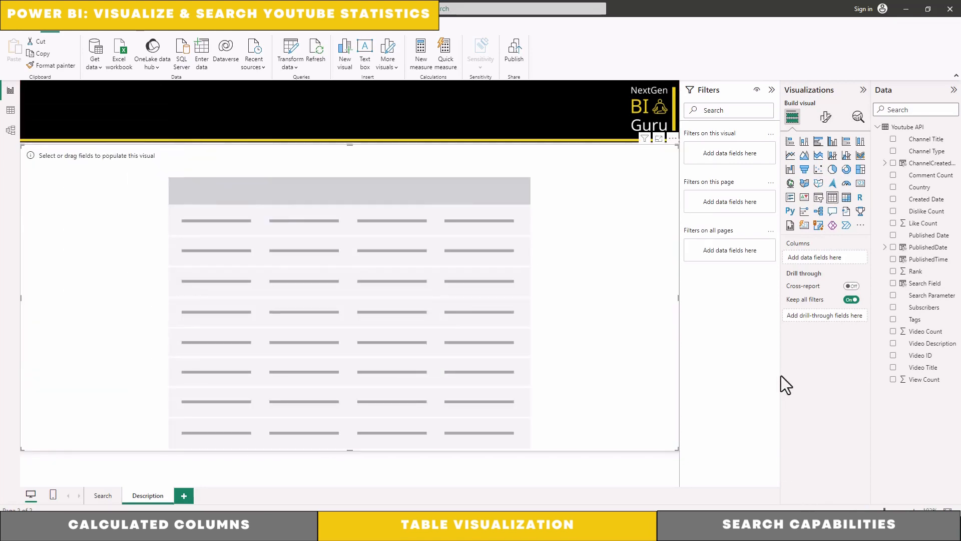
{"action": "left_click", "coordinate": [893, 343]}
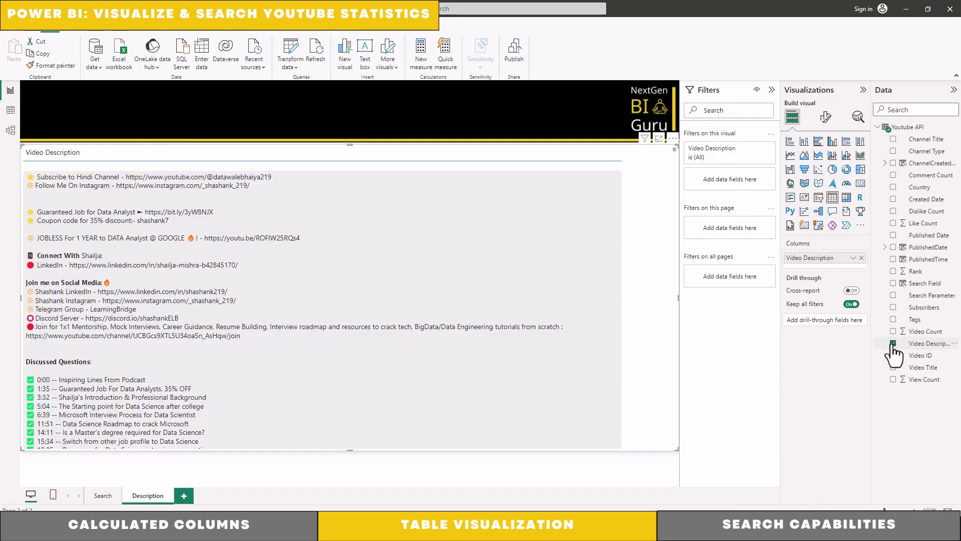
{"action": "scroll", "coordinate": [460, 238], "scroll_direction": "down", "scroll_amount": 10}
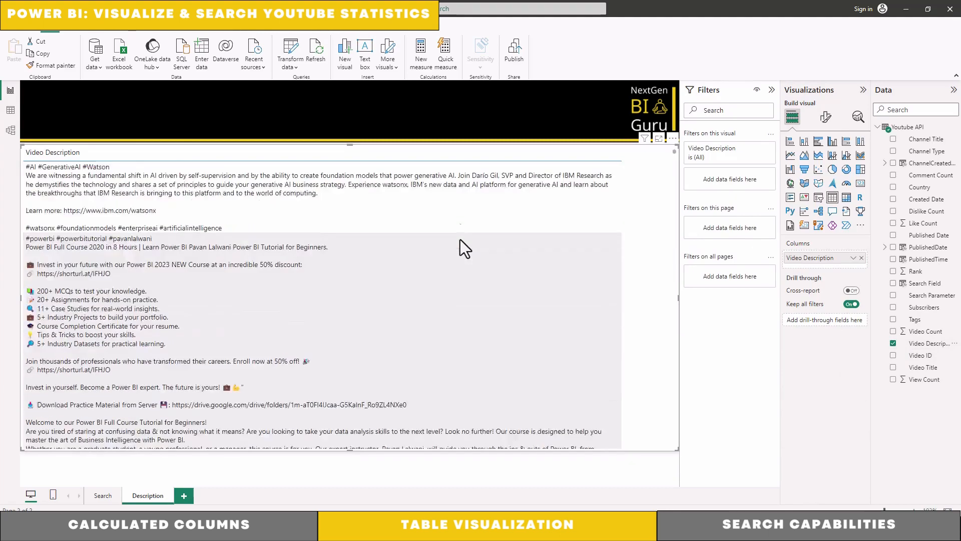
{"action": "scroll", "coordinate": [461, 239], "scroll_direction": "down", "scroll_amount": 15}
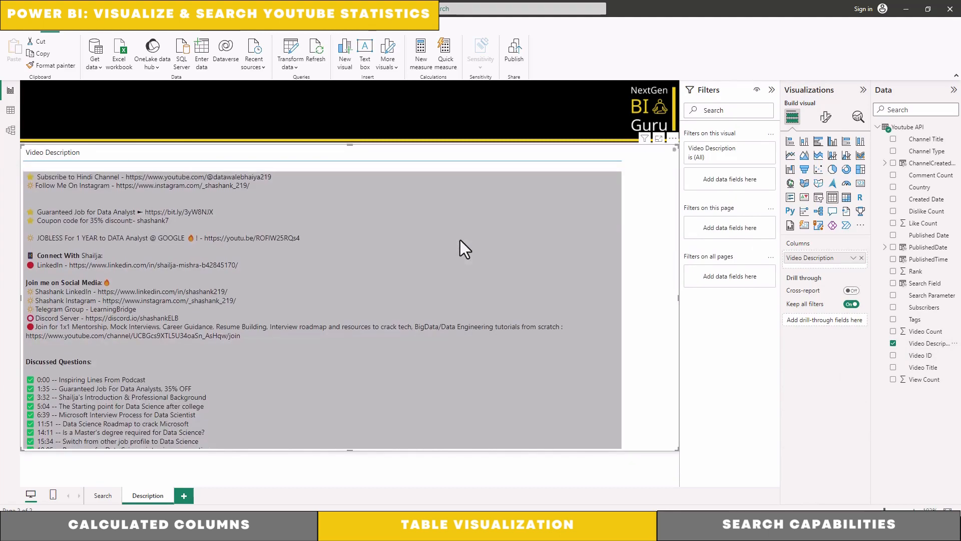
{"action": "left_click", "coordinate": [773, 363]}
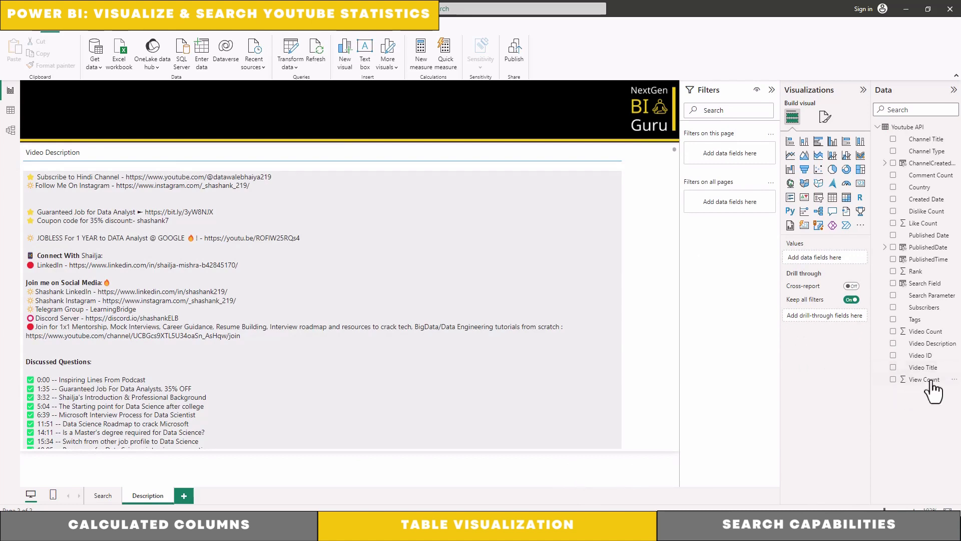
- Add Video ID as the Description page's drill-through field and collapse the filter and visualization panes
{"action": "left_click_drag", "start_coordinate": [921, 356], "coordinate": [813, 317]}
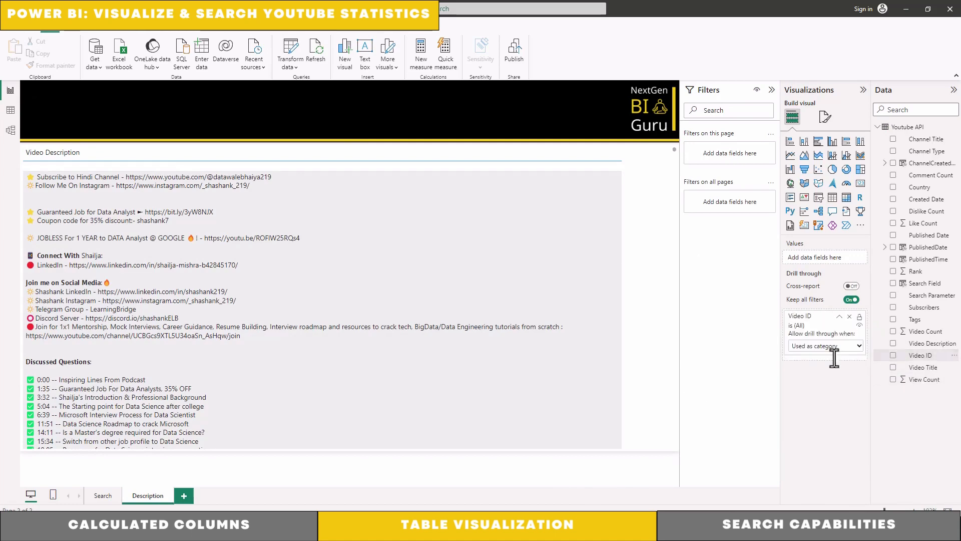
{"action": "left_click", "coordinate": [834, 347]}
{"action": "left_click", "coordinate": [839, 316]}
{"action": "left_click", "coordinate": [772, 89]}
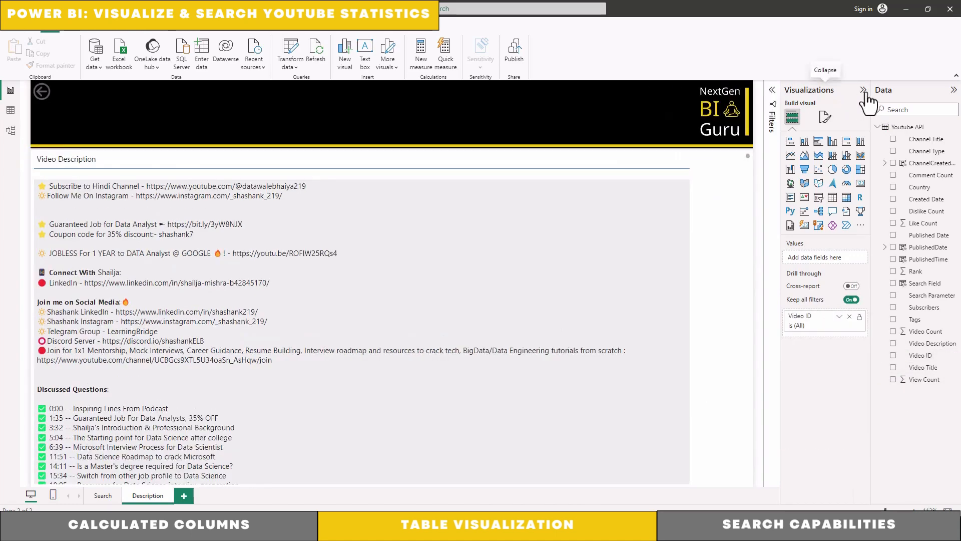
{"action": "left_click", "coordinate": [863, 91]}
- Test drill-through to Description from the Search table's "1.1 Power BI Tutorial for Beginners 2022" row, and return to the Search page
{"action": "left_click", "coordinate": [98, 495]}
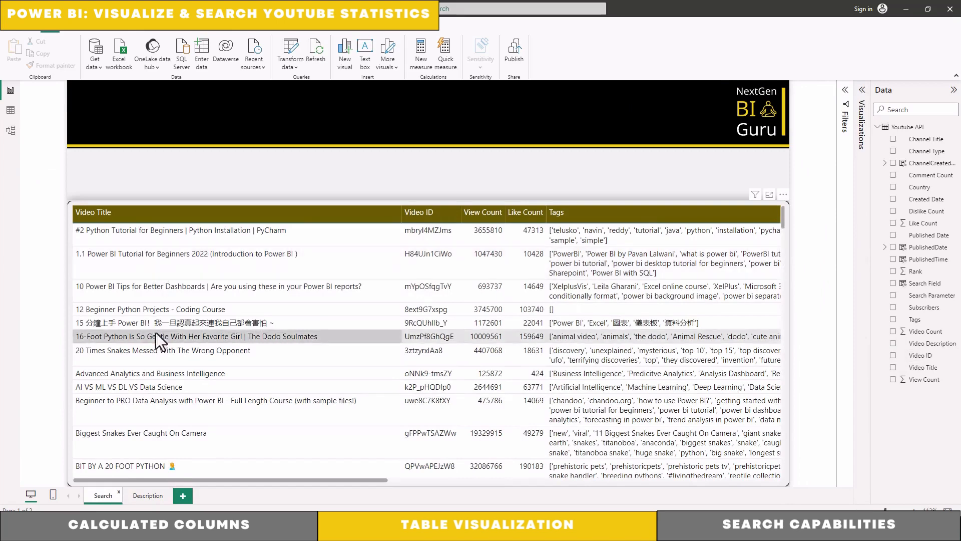
{"action": "right_click", "coordinate": [170, 257]}
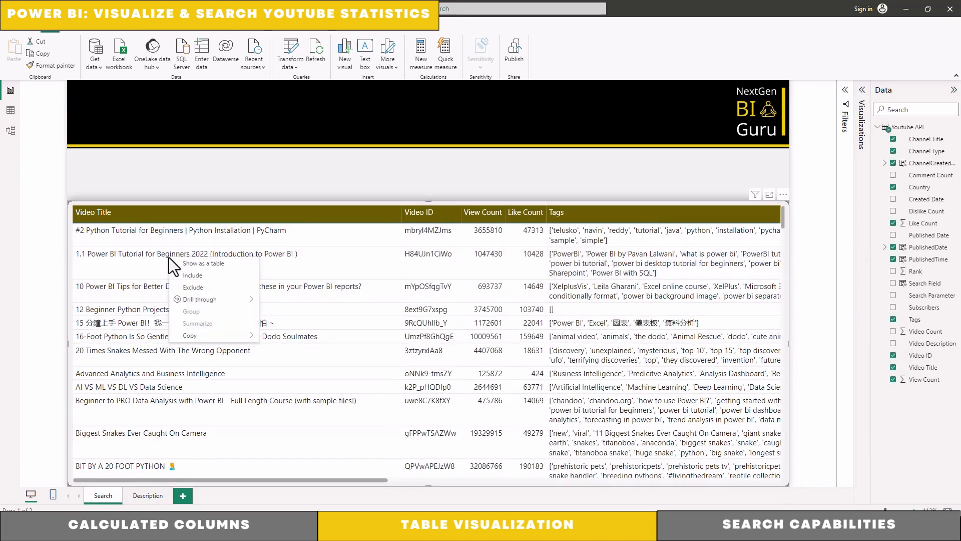
{"action": "mouse_move", "coordinate": [215, 302]}
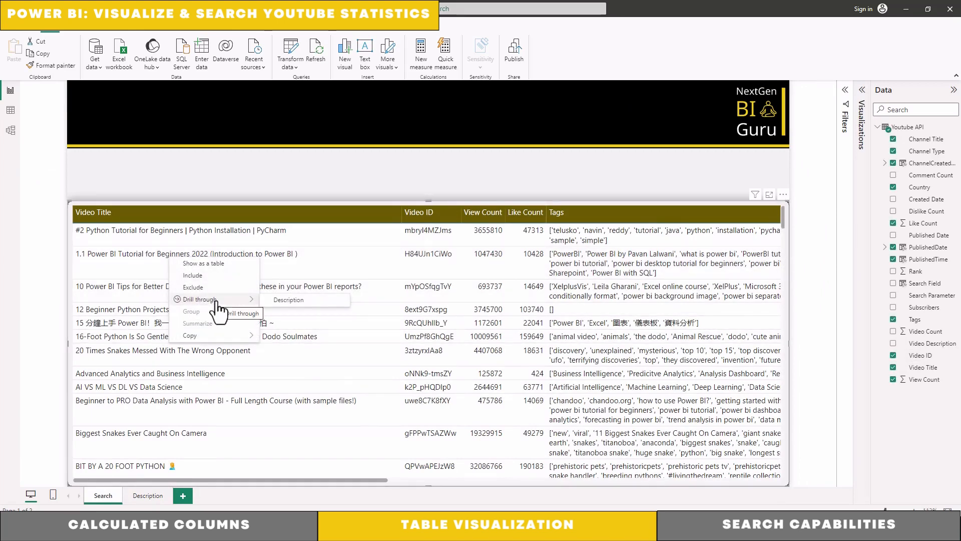
{"action": "left_click", "coordinate": [283, 302]}
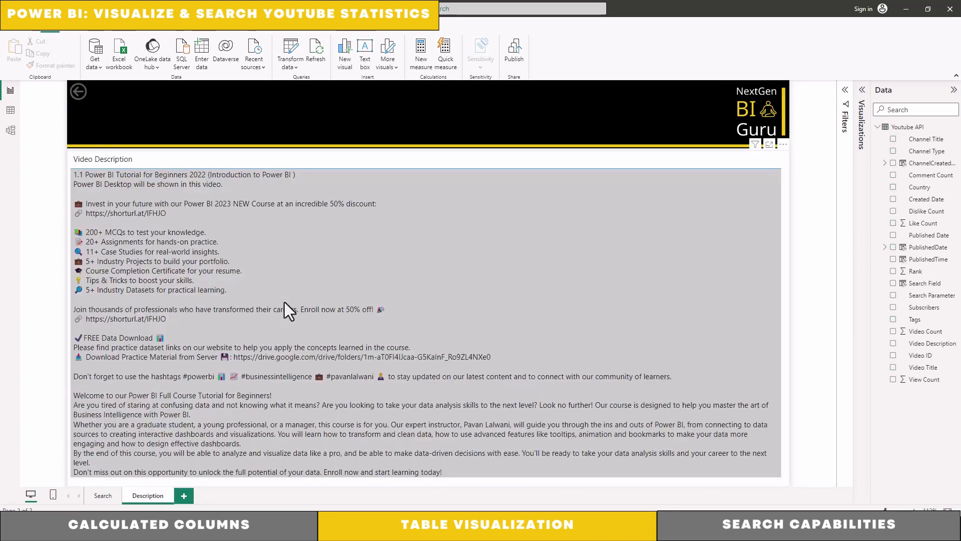
{"action": "left_click", "coordinate": [356, 361]}
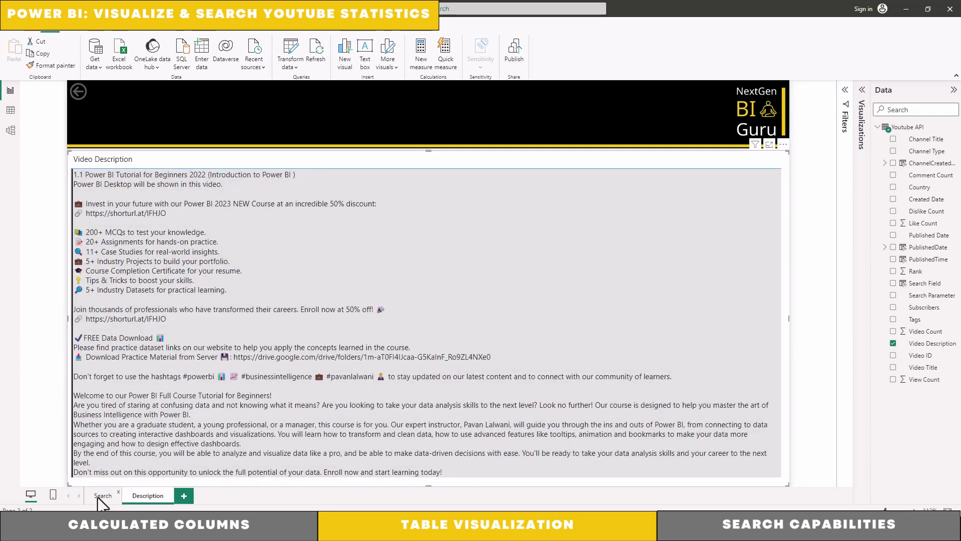
{"action": "left_click", "coordinate": [103, 495]}
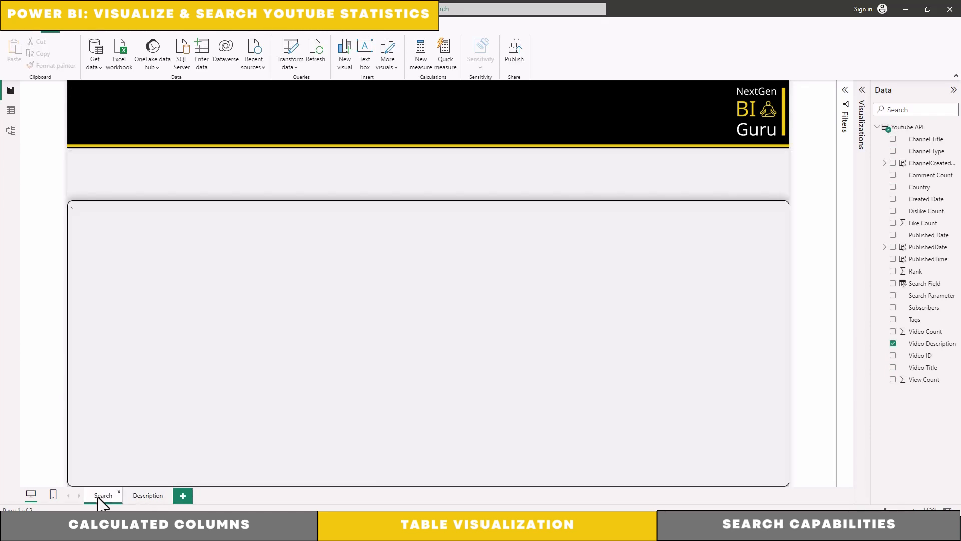
- Test drill-through to Description from the Search table's "Biggest Snakes Ever Caught On Camera" row, and return to the Search page
{"action": "right_click", "coordinate": [122, 432]}
{"action": "mouse_move", "coordinate": [176, 394]}
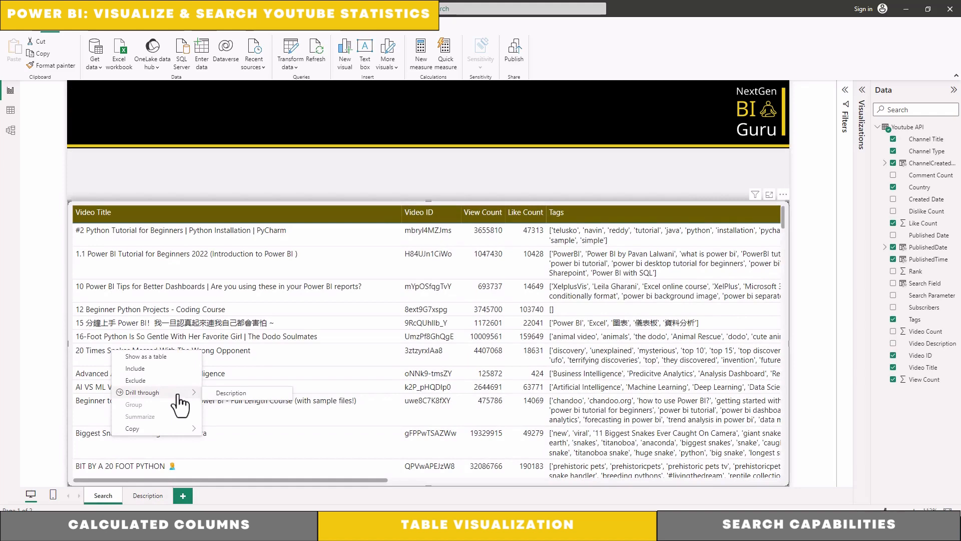
{"action": "left_click", "coordinate": [227, 397]}
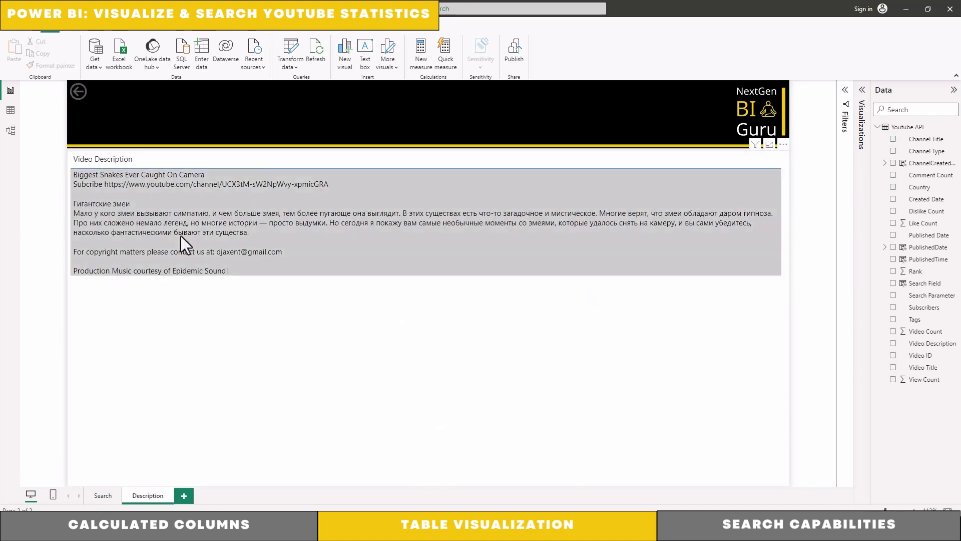
{"action": "left_click", "coordinate": [103, 494]}
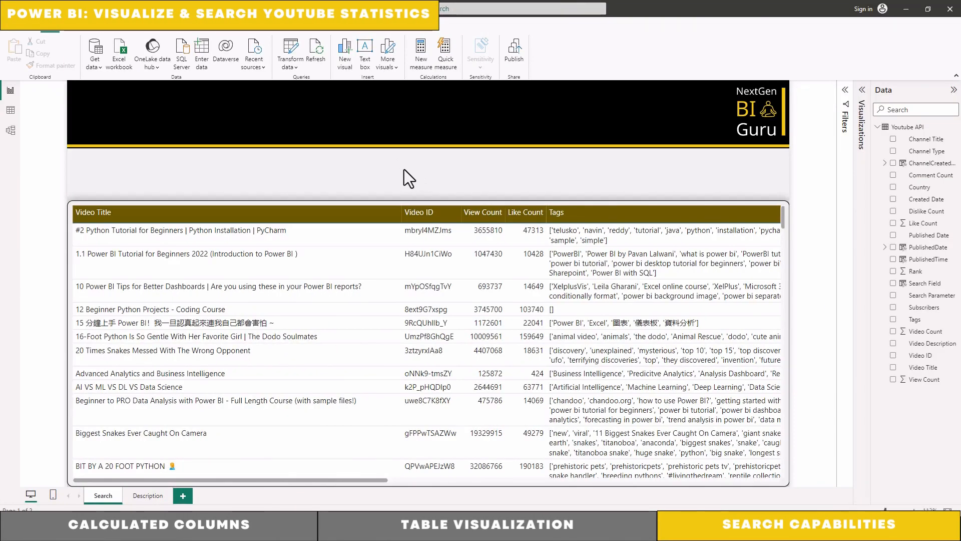
- Find the Microsoft Text Filter visual by searching the Power BI visuals for "search", and import it into the report
{"action": "left_click", "coordinate": [862, 93]}
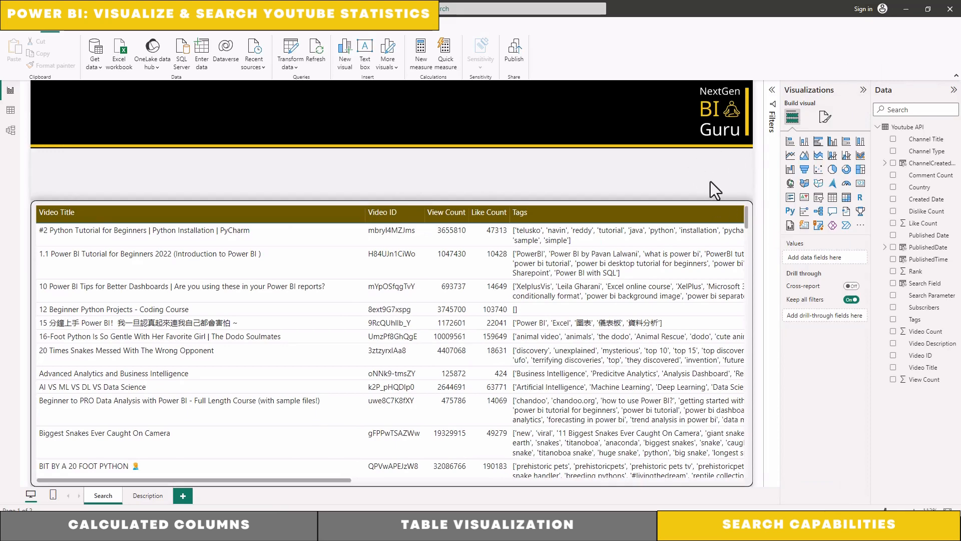
{"action": "left_click", "coordinate": [860, 226]}
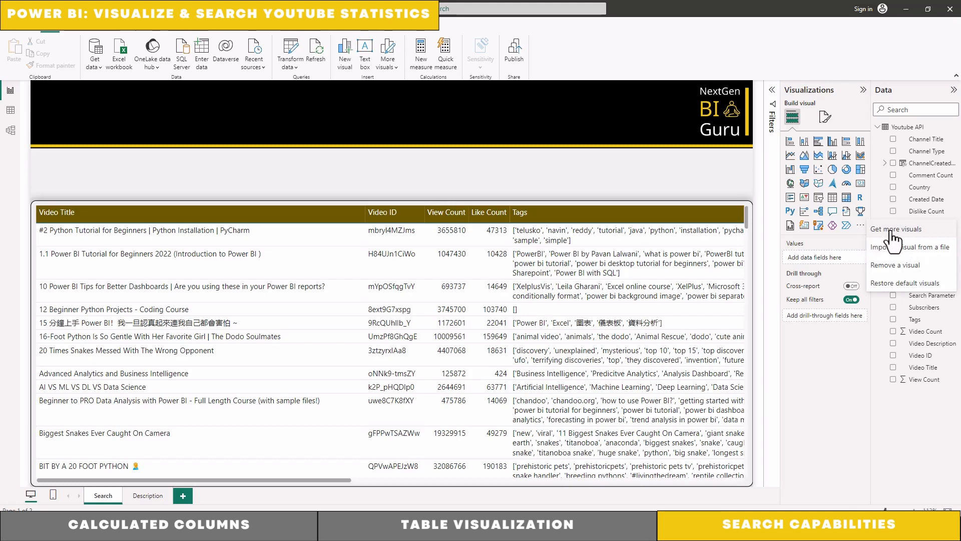
{"action": "left_click", "coordinate": [891, 230]}
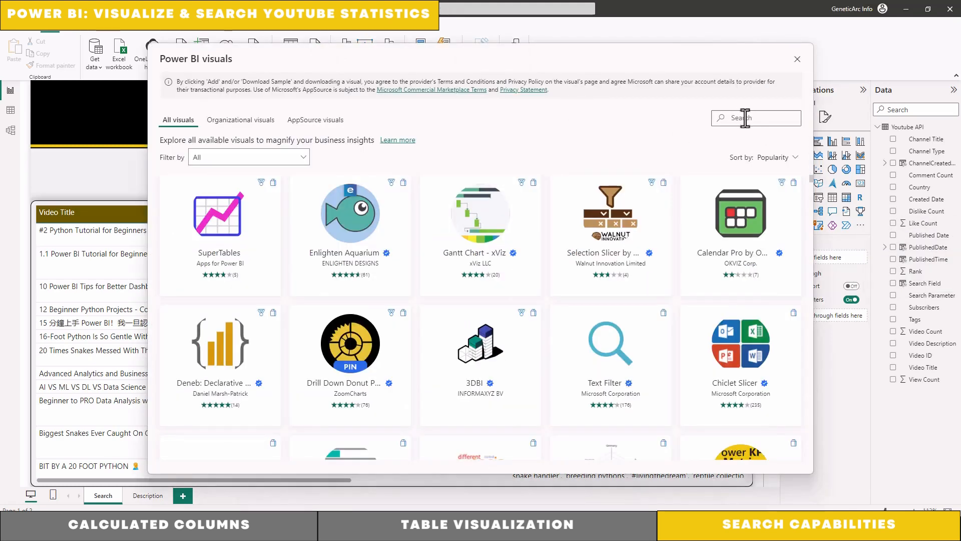
{"action": "type", "text": "search"}
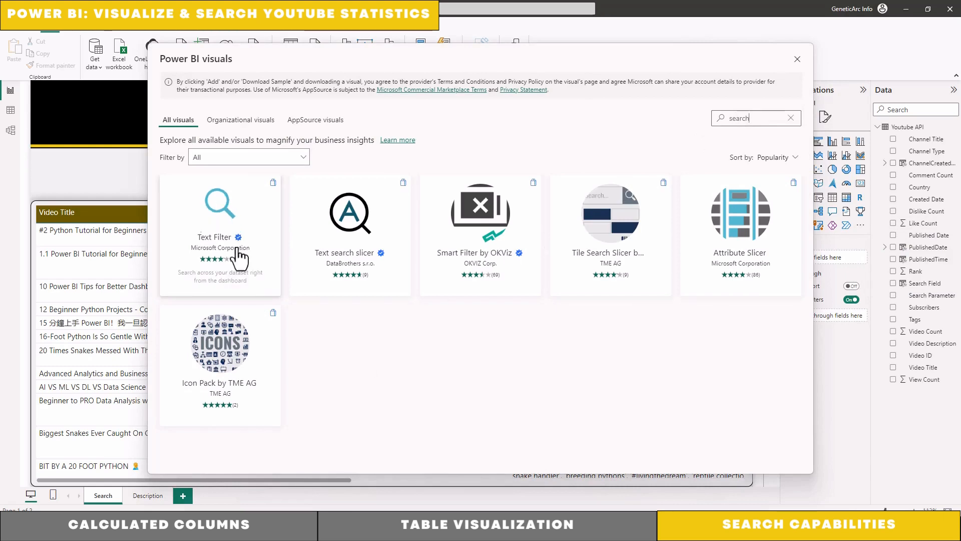
{"action": "left_click", "coordinate": [230, 247]}
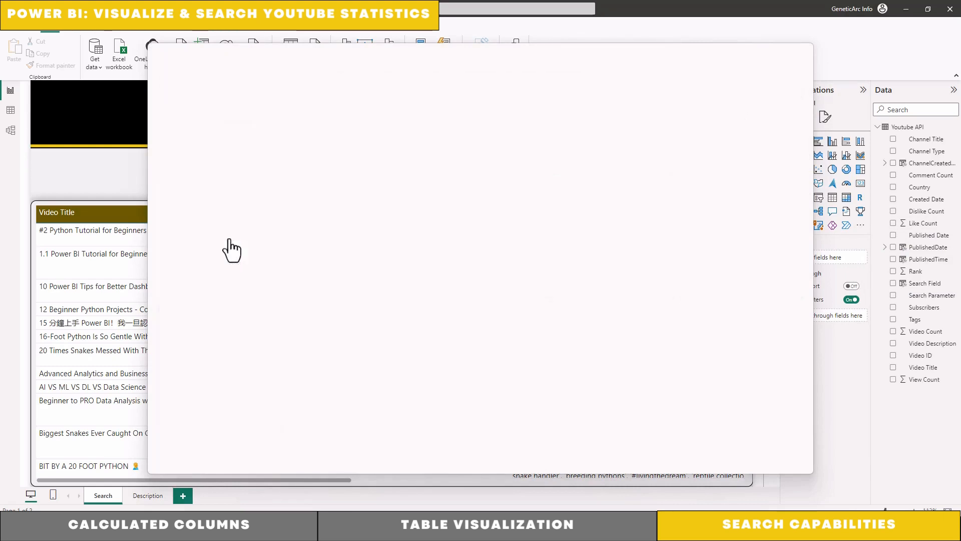
{"action": "left_click", "coordinate": [228, 206]}
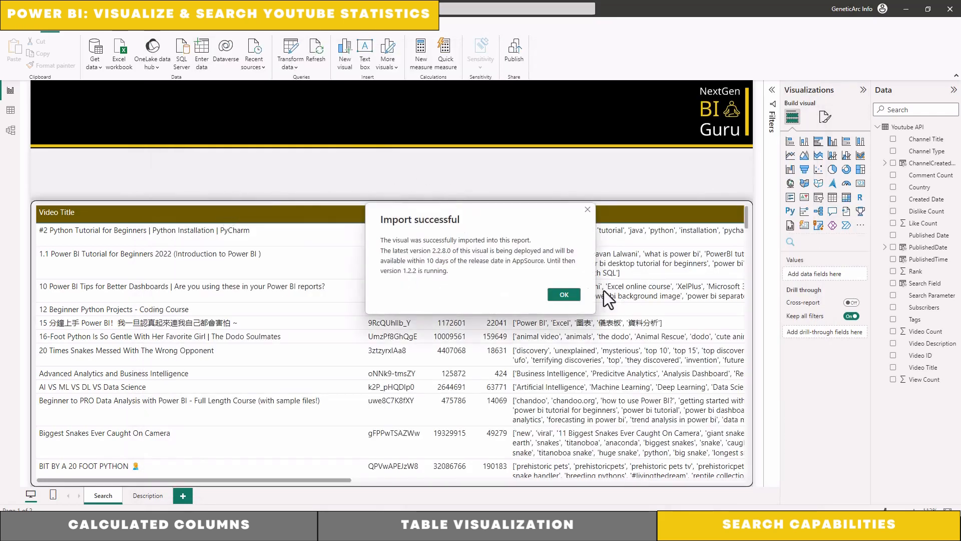
{"action": "left_click", "coordinate": [563, 296]}
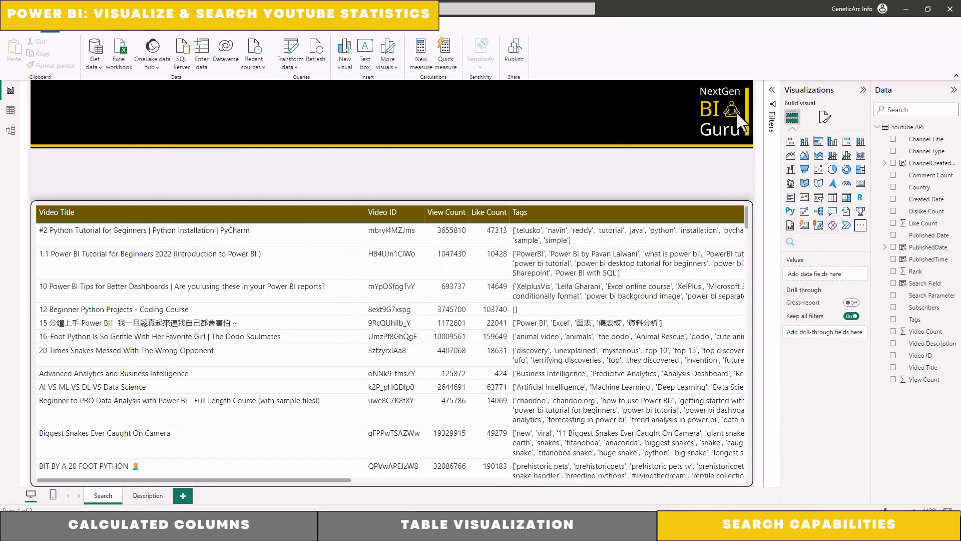
- Place a Text Filter visual between the Search page's banner and table, and populate it with Search Field
{"action": "left_click", "coordinate": [790, 242]}
{"action": "left_click_drag", "start_coordinate": [397, 369], "coordinate": [395, 200]}
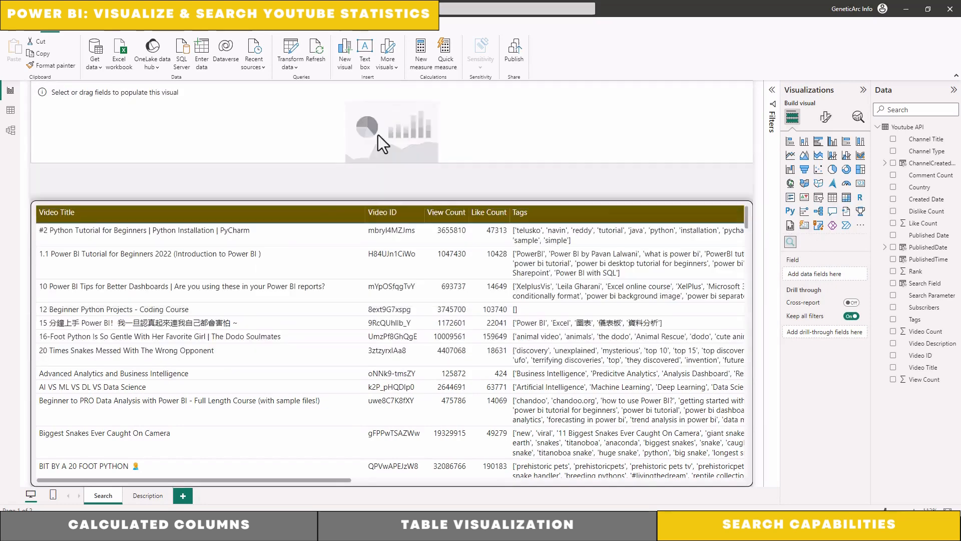
{"action": "left_click_drag", "start_coordinate": [392, 85], "coordinate": [392, 150]}
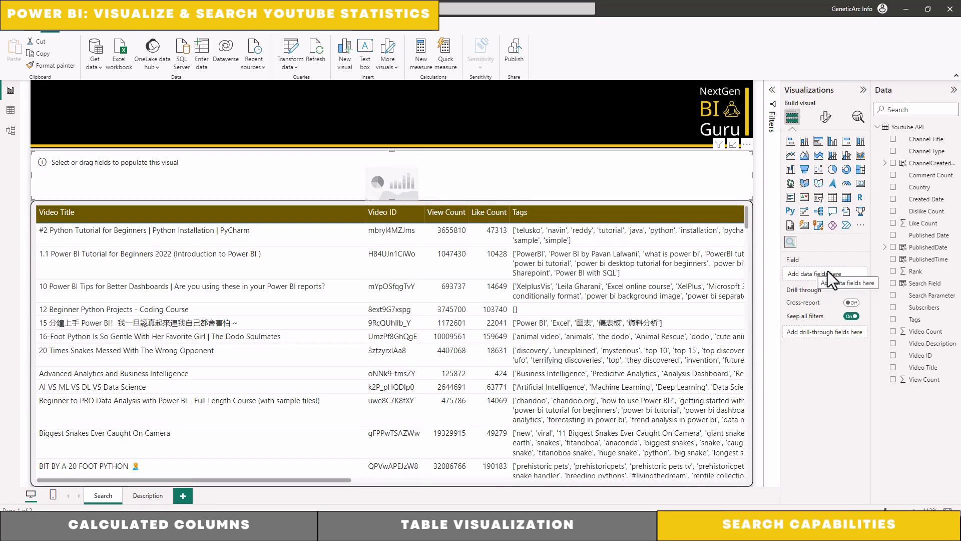
{"action": "left_click", "coordinate": [893, 284]}
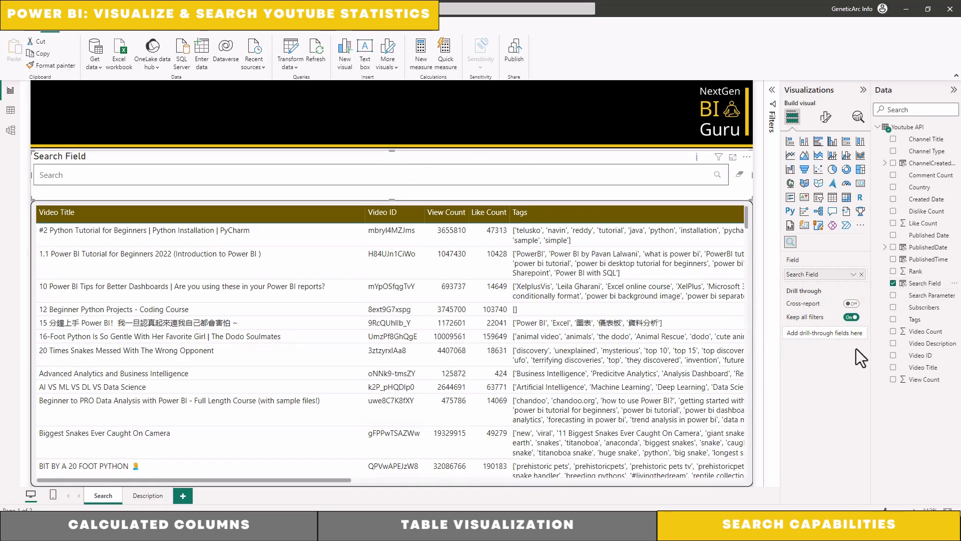
- Turn off the Text Filter visual's title and background
{"action": "left_click", "coordinate": [825, 117]}
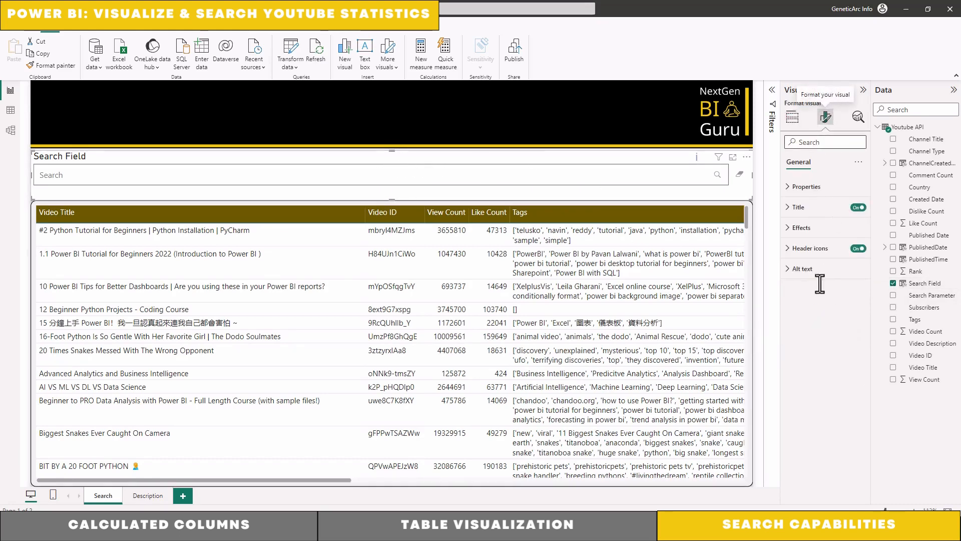
{"action": "left_click", "coordinate": [858, 207]}
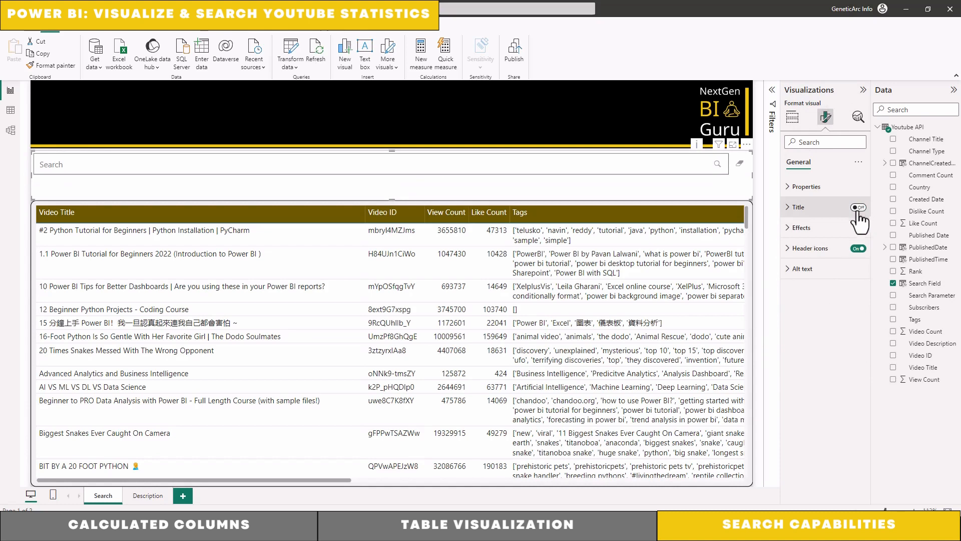
{"action": "left_click", "coordinate": [798, 228]}
{"action": "left_click", "coordinate": [854, 252]}
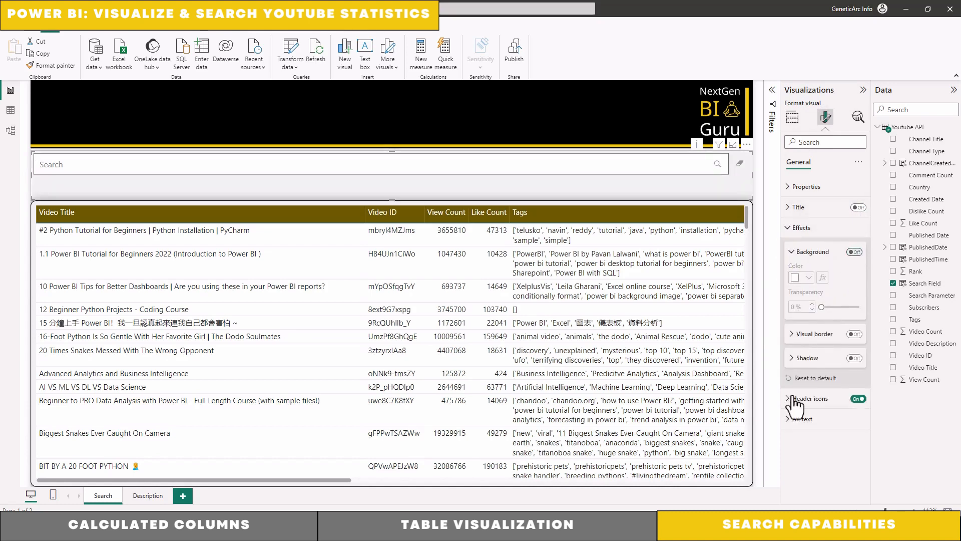
- Turn on the Text Filter's visual border with 10 px rounded corners
{"action": "left_click", "coordinate": [854, 333]}
{"action": "left_click", "coordinate": [816, 334]}
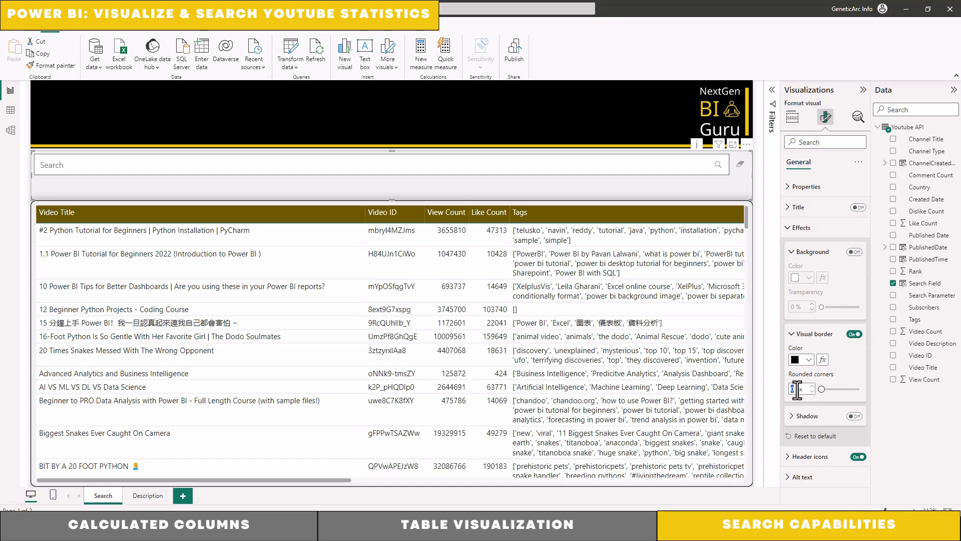
{"action": "key", "text": "Return"}
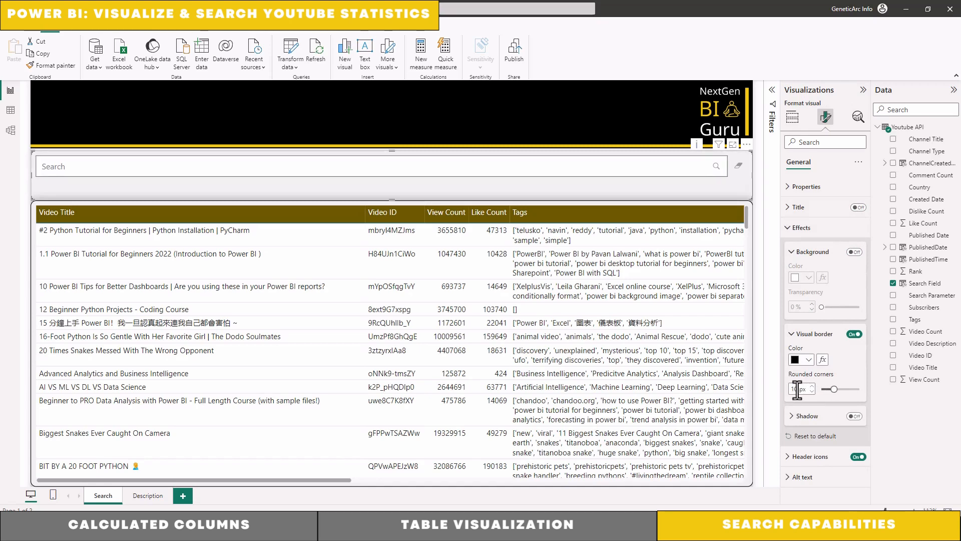
- Turn on the Text Filter's shadow with its position set to Center, and extend the table upward towards the search box
{"action": "left_click", "coordinate": [854, 416]}
{"action": "left_click", "coordinate": [813, 417]}
{"action": "scroll", "coordinate": [815, 419], "scroll_direction": "down", "scroll_amount": 2}
{"action": "left_click", "coordinate": [816, 430]}
{"action": "left_click", "coordinate": [808, 358]}
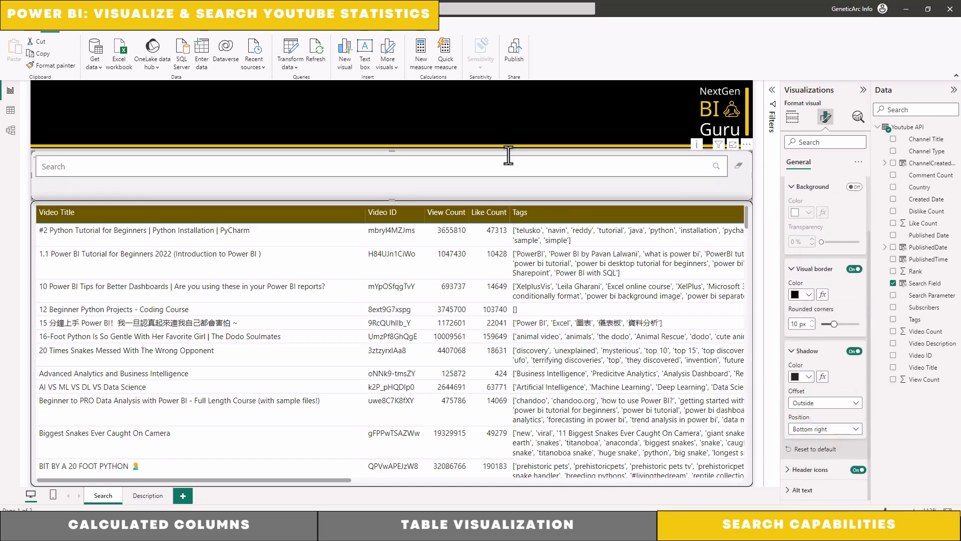
{"action": "left_click_drag", "start_coordinate": [393, 201], "coordinate": [392, 189]}
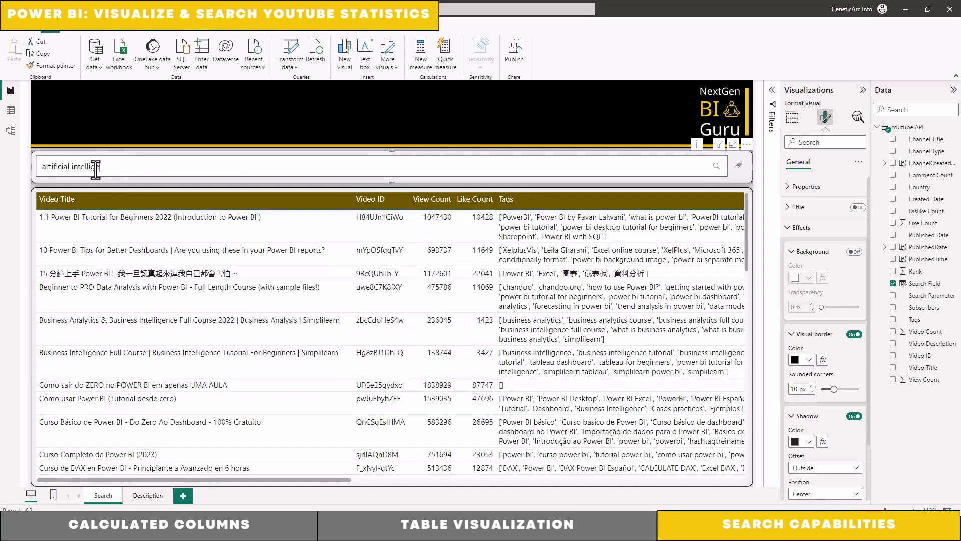
- Test an "artificial intelligence" search with drill-through to Description from the "Python Machine Learning Tutorial (Data Science)" row, and clear the search
{"action": "type", "text": "ence"}
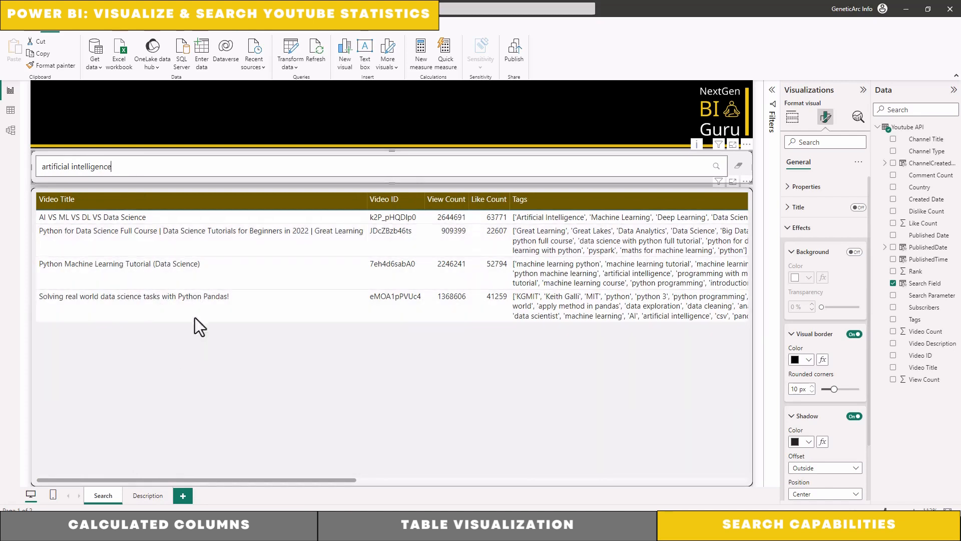
{"action": "right_click", "coordinate": [146, 281]}
{"action": "mouse_move", "coordinate": [203, 323]}
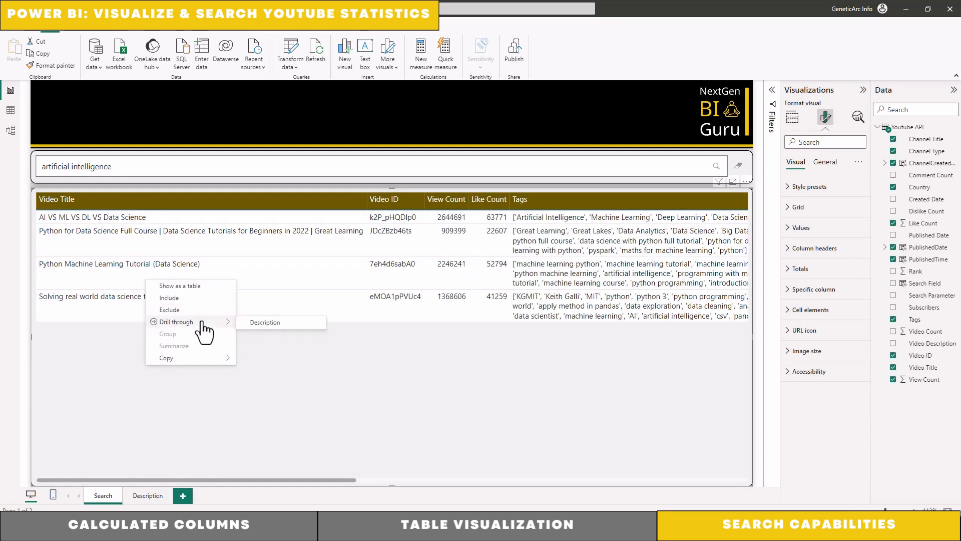
{"action": "left_click", "coordinate": [263, 323]}
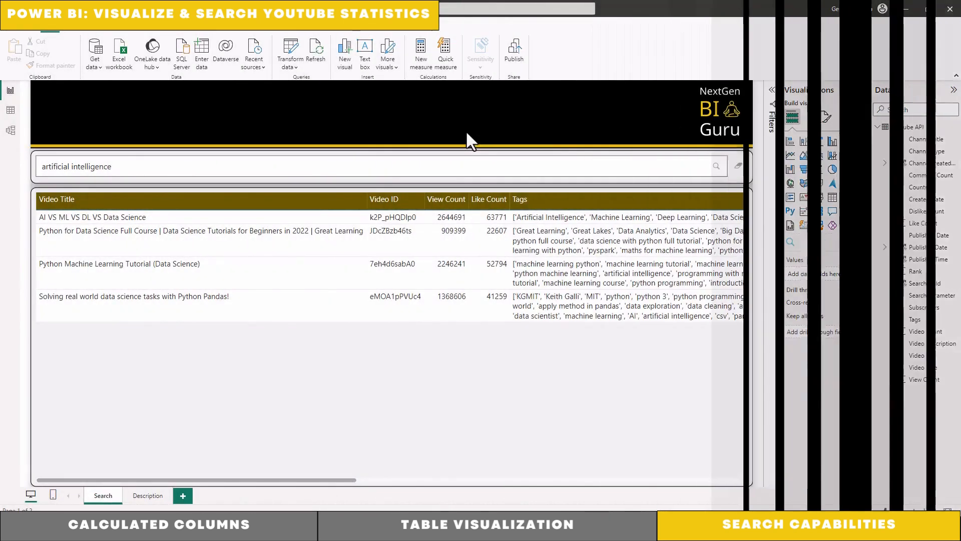
{"action": "left_click", "coordinate": [741, 171]}
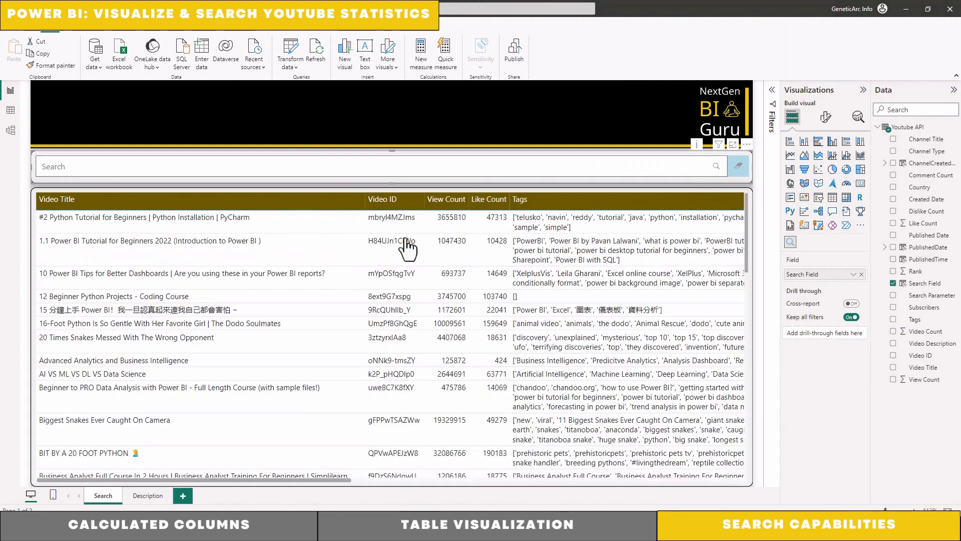